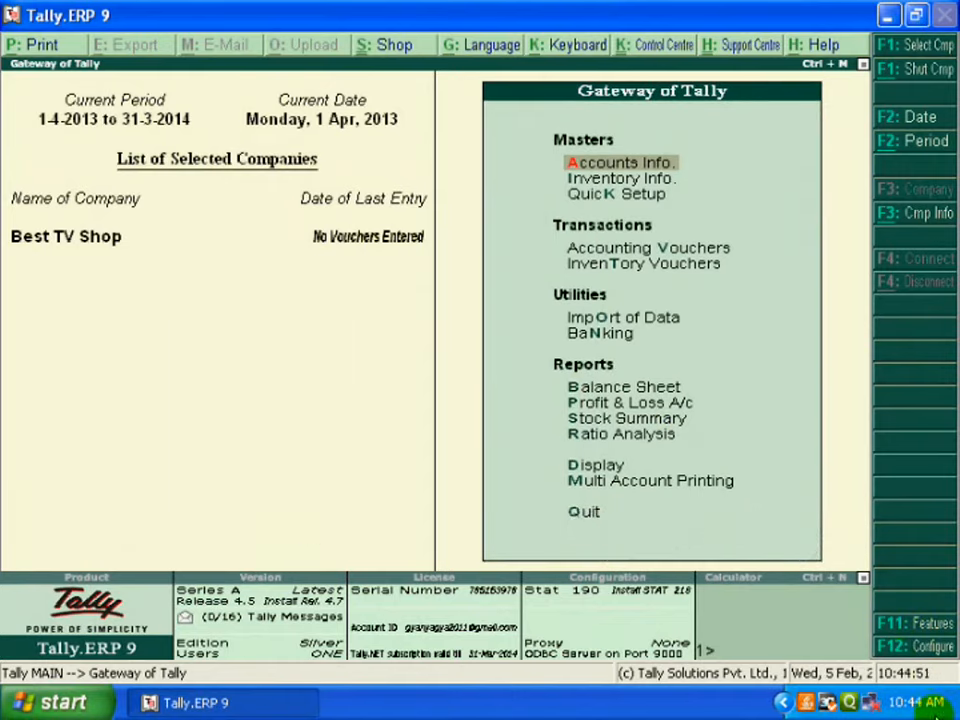
Enable Maintain Multiple Godowns in the company's inventory features and save the settings.
{"action": "left_click", "coordinate": [903, 628]}
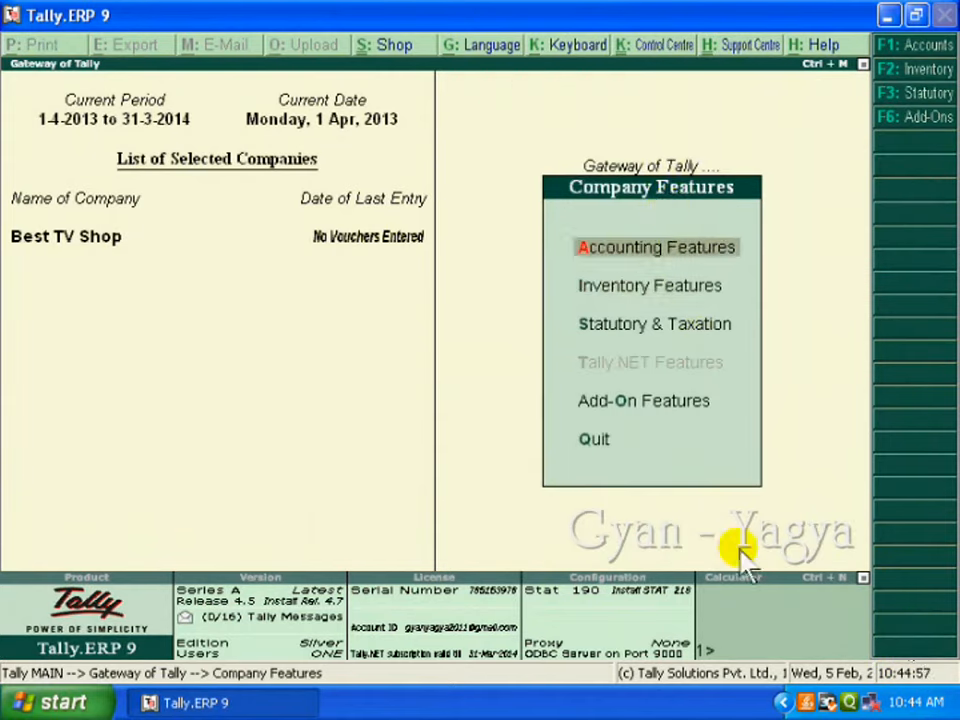
{"action": "left_click", "coordinate": [665, 298]}
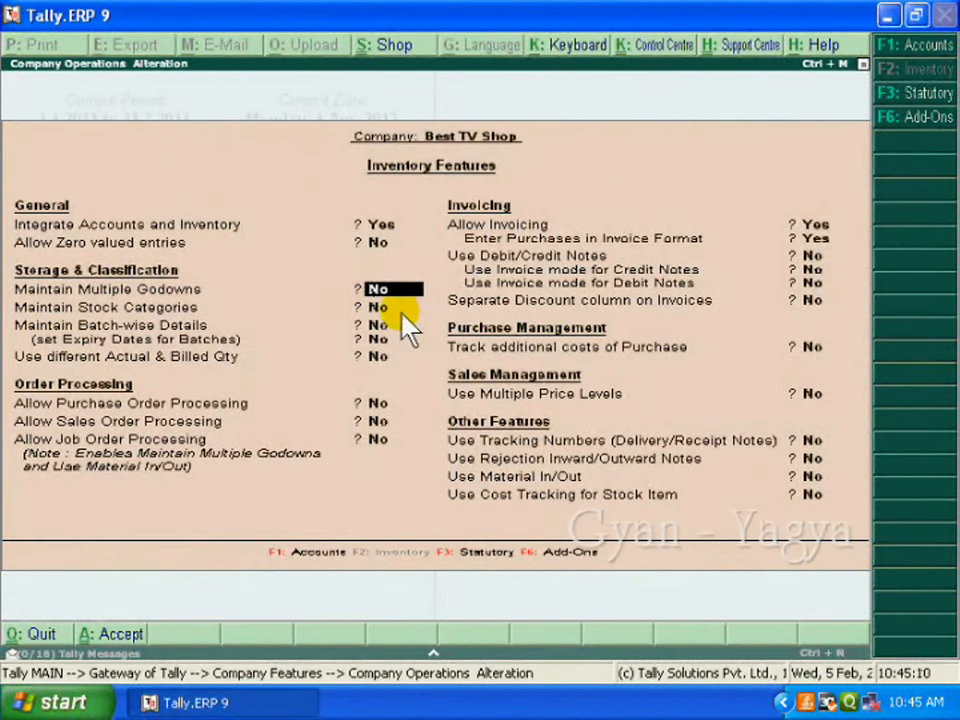
{"action": "key", "text": "y"}
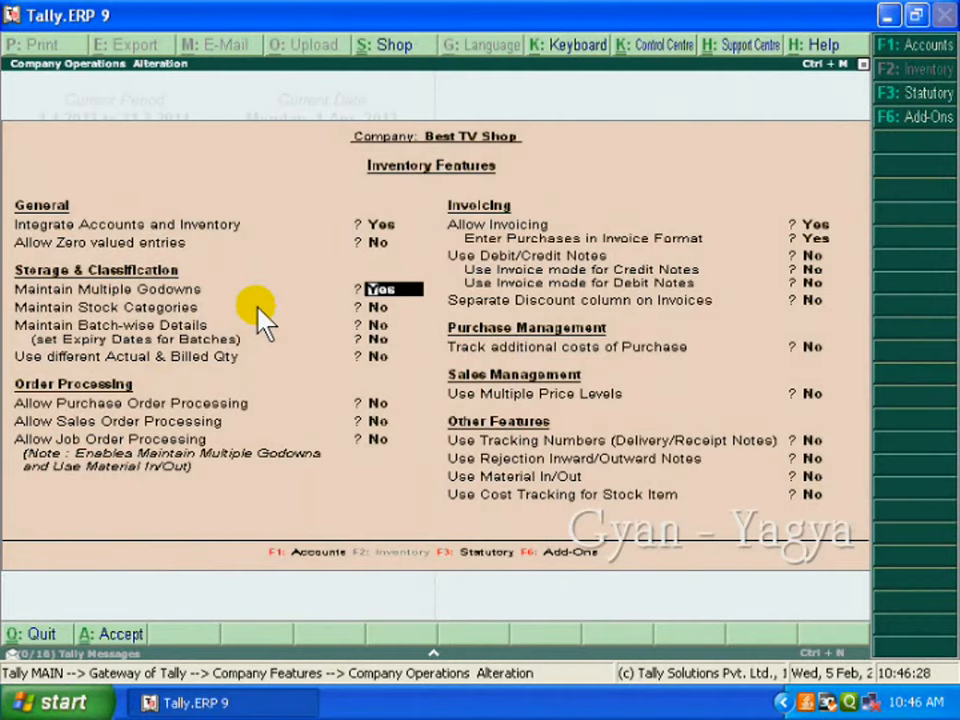
{"action": "left_click", "coordinate": [127, 645]}
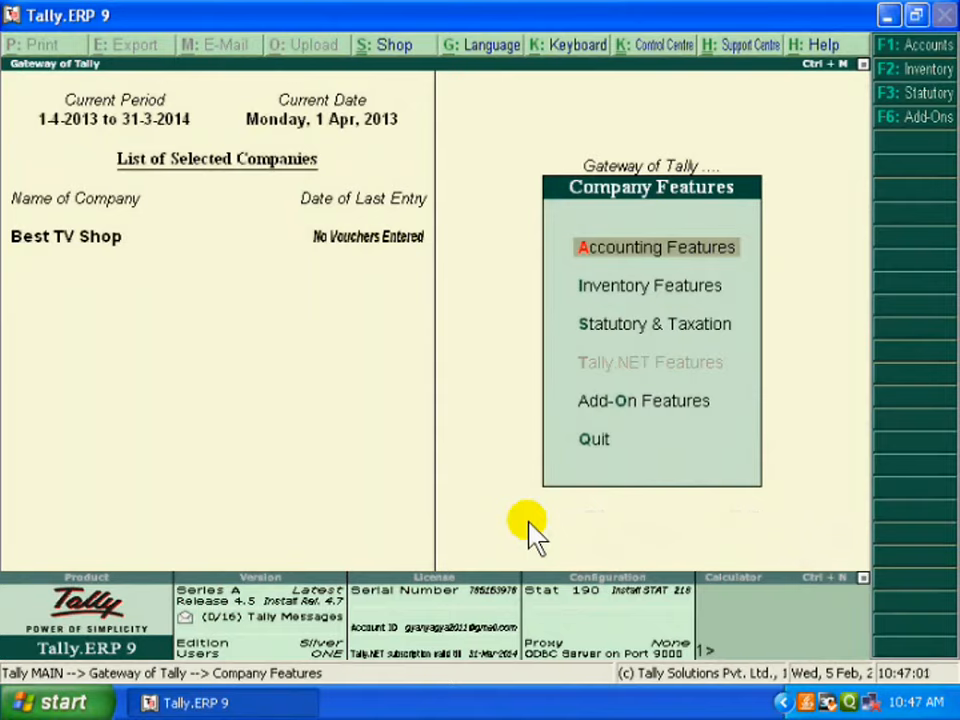
In the accounting features, set Maintain Multiple Mailing Details for Company & Ledgers and Set/Alter Company Mailing Details to Yes.
{"action": "left_click", "coordinate": [654, 258]}
{"action": "key", "text": "Return"}
{"action": "key", "text": "Return"}
{"action": "key", "text": "Return"}
{"action": "key", "text": "Return"}
{"action": "key", "text": "Return"}
{"action": "key", "text": "Return"}
{"action": "key", "text": "Return"}
{"action": "key", "text": "Return"}
{"action": "key", "text": "Return"}
{"action": "key", "text": "Return"}
{"action": "key", "text": "Return"}
{"action": "key", "text": "Return"}
{"action": "key", "text": "Return"}
{"action": "key", "text": "Return"}
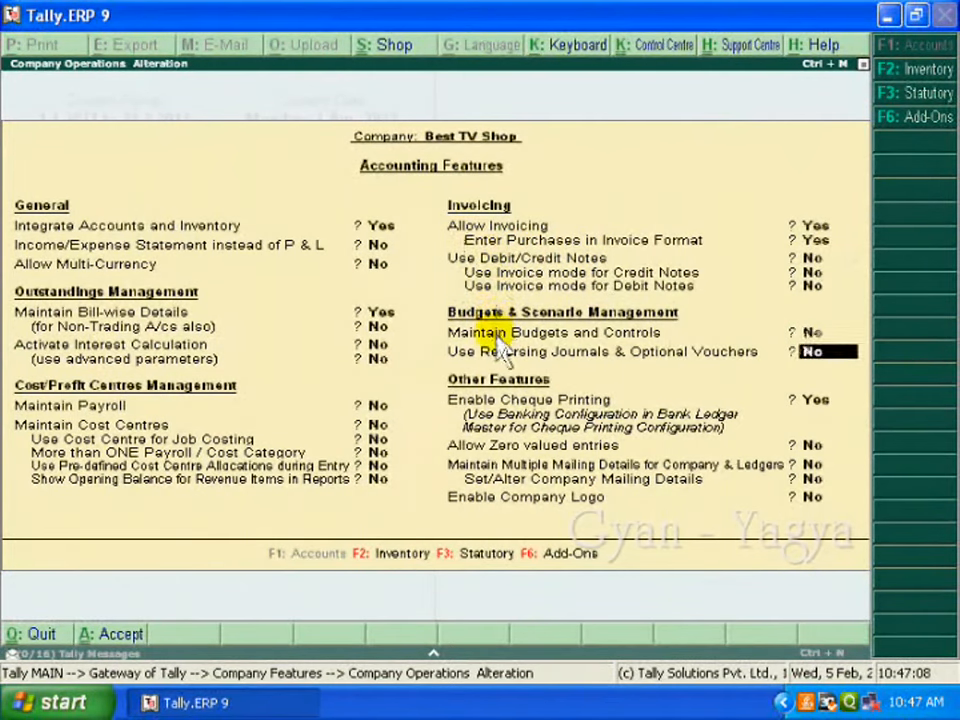
{"action": "key", "text": "Return"}
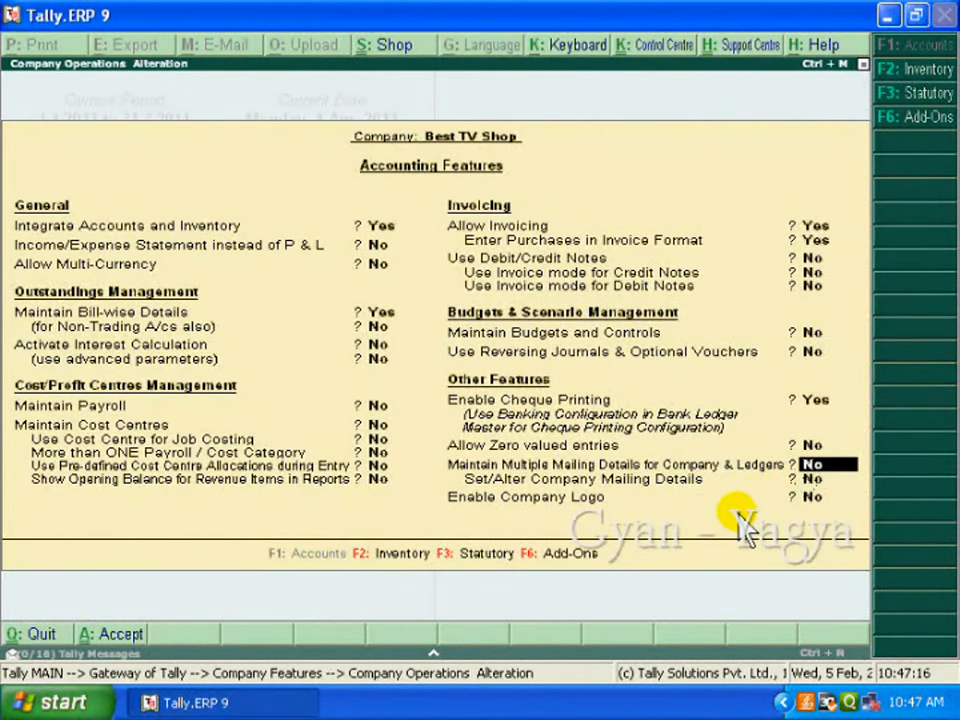
{"action": "type", "text": "y"}
{"action": "key", "text": "Return"}
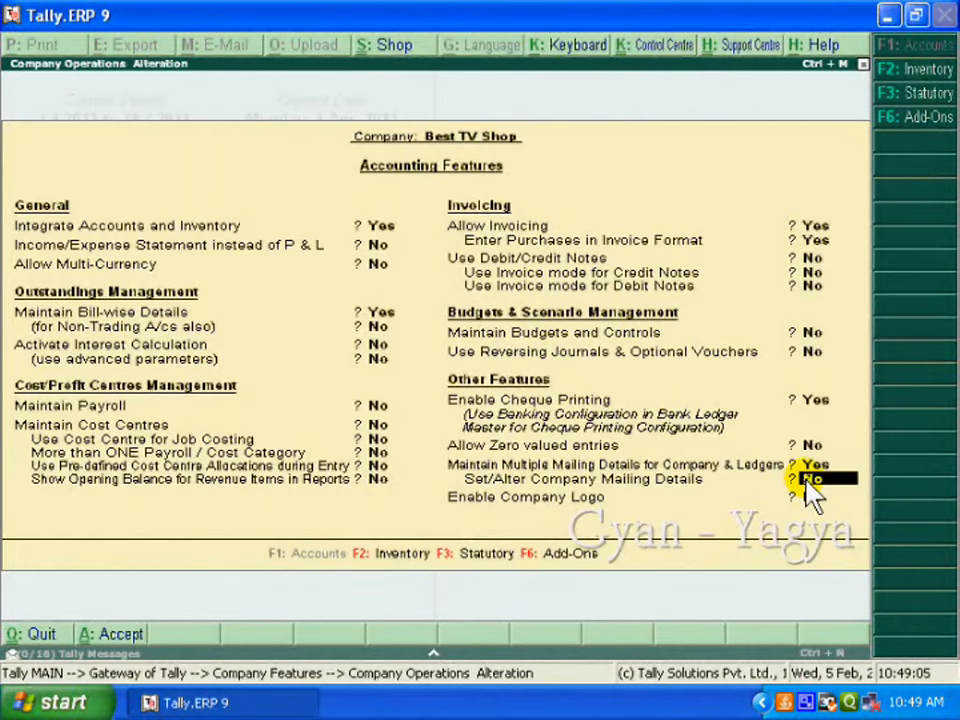
{"action": "type", "text": "y"}
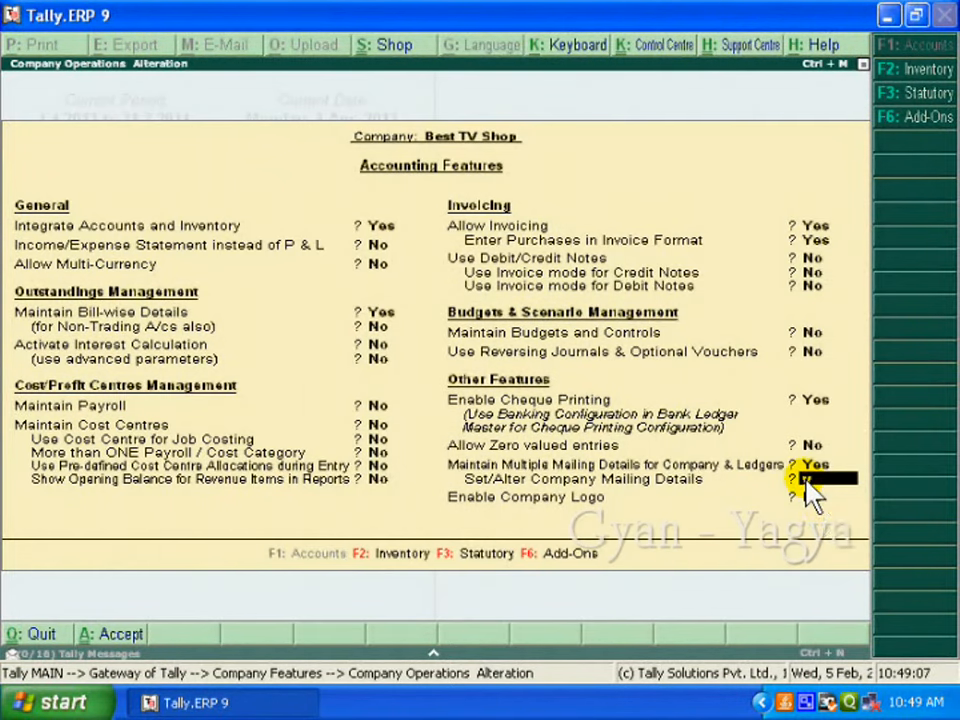
{"action": "key", "text": "Return"}
Add a second address type, Rajwada Branch, with mailing name Best TV Shop and the branch's postal address.
{"action": "key", "text": "Return"}
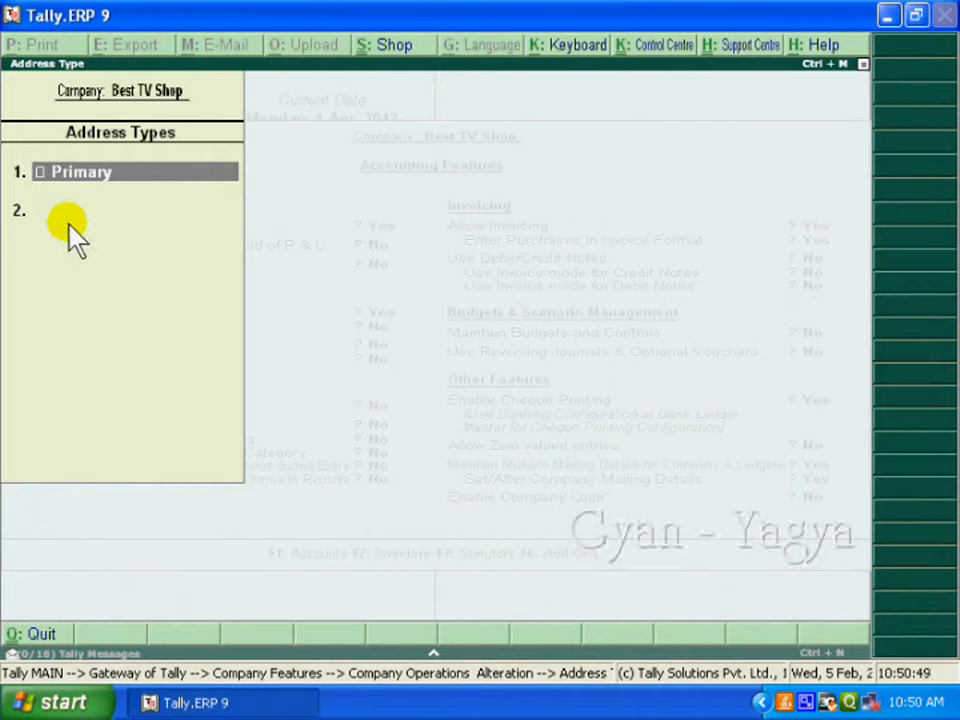
{"action": "key", "text": "Return"}
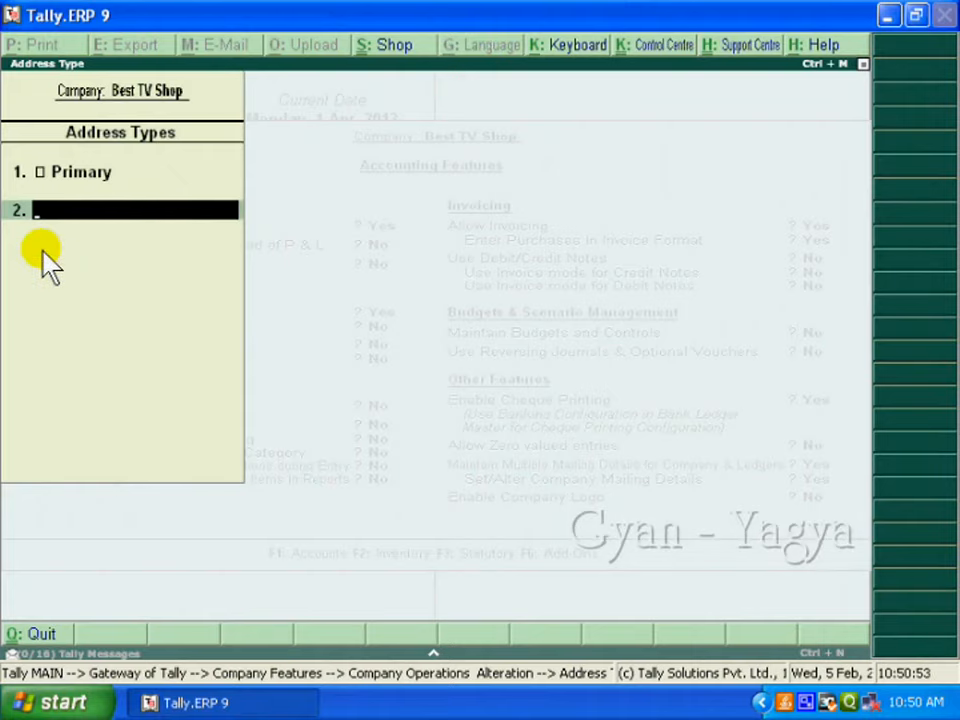
{"action": "type", "text": "Rajwada Branch"}
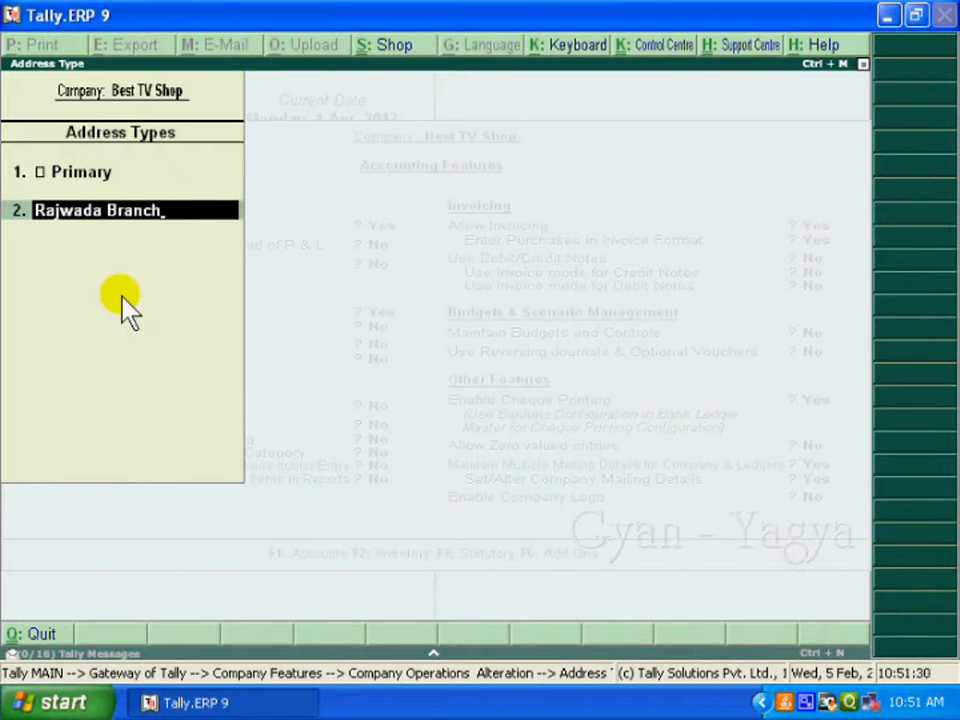
{"action": "key", "text": "Return"}
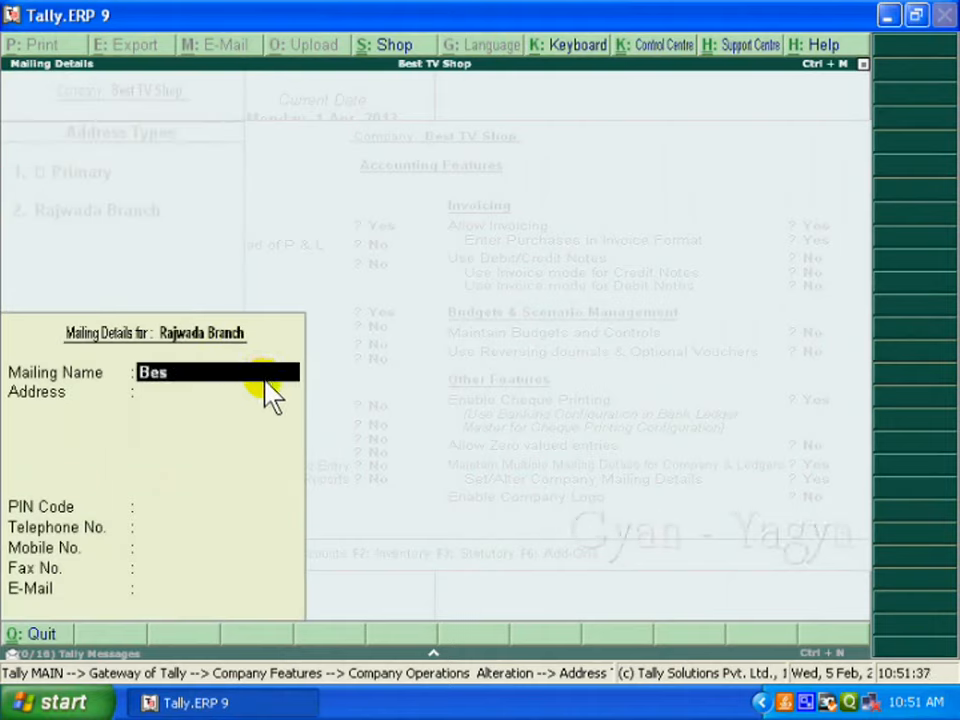
{"action": "type", "text": "Best TV Sho"}
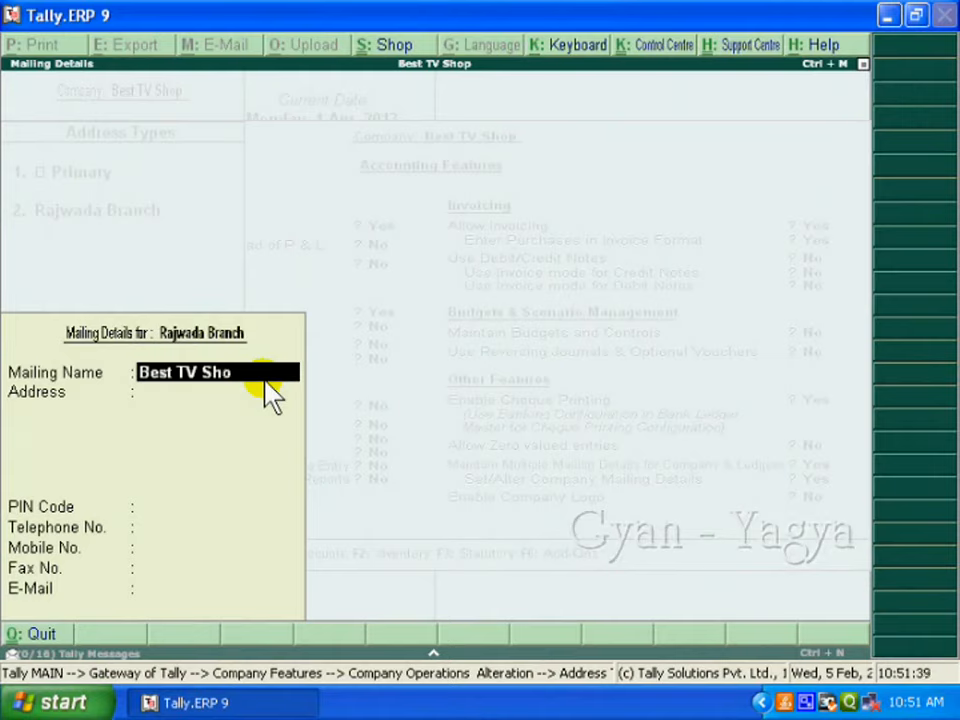
{"action": "type", "text": "p"}
{"action": "key", "text": "Return"}
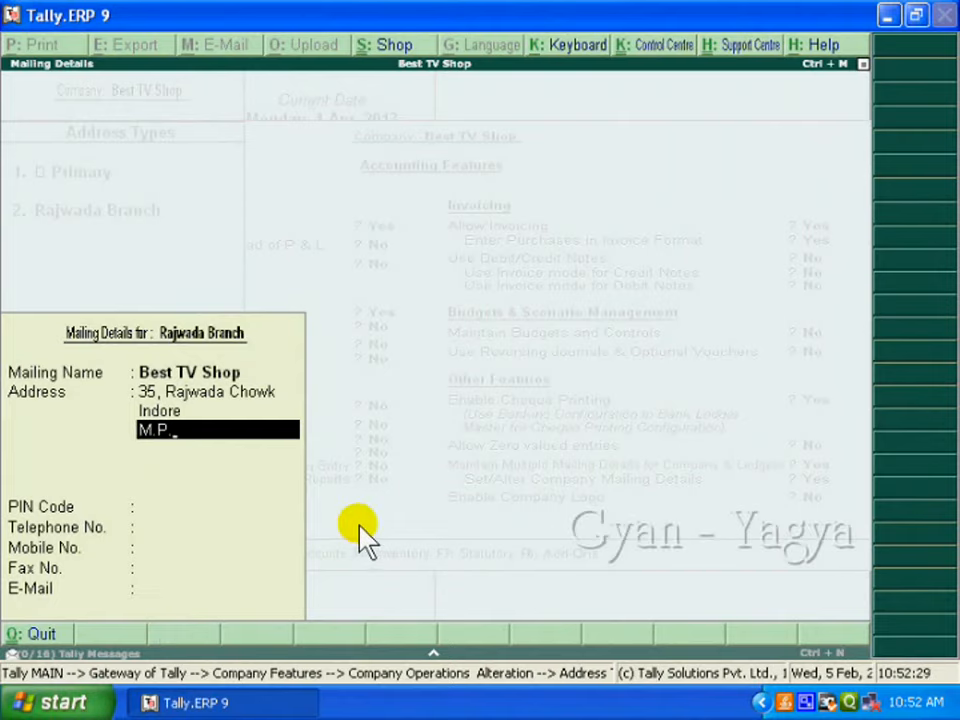
{"action": "key", "text": "ctrl+a"}
Add a third address type named Jawahar Marg Branch.
{"action": "type", "text": "Jawahar a"}
{"action": "key", "text": "BackSpace"}
{"action": "key", "text": "BackSpace"}
{"action": "type", "text": "Marg"}
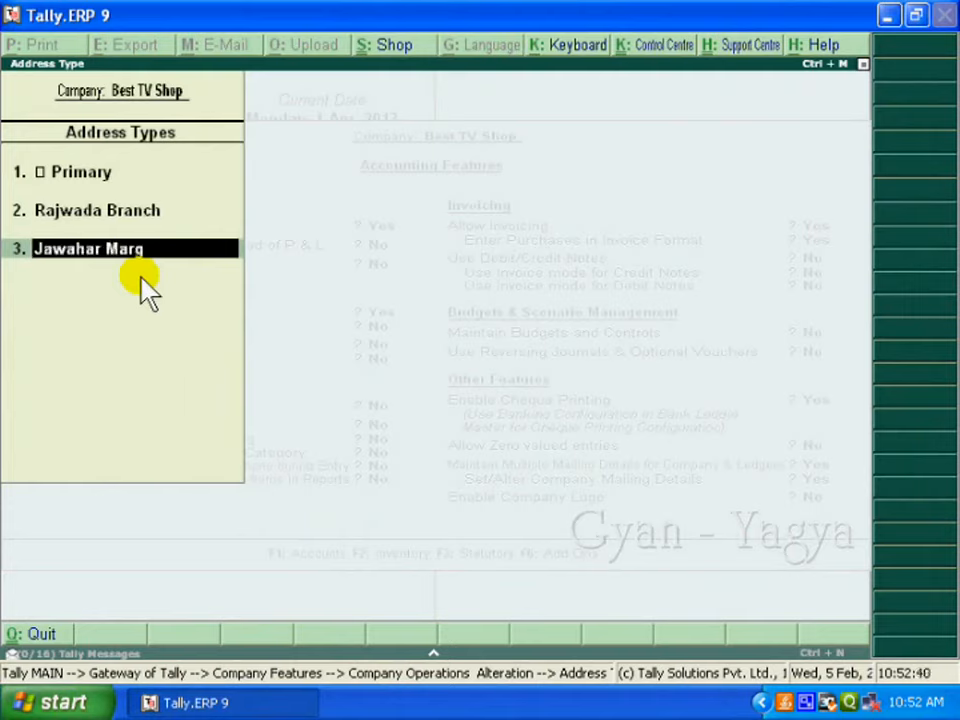
{"action": "type", "text": " Branch"}
{"action": "key", "text": "Return"}
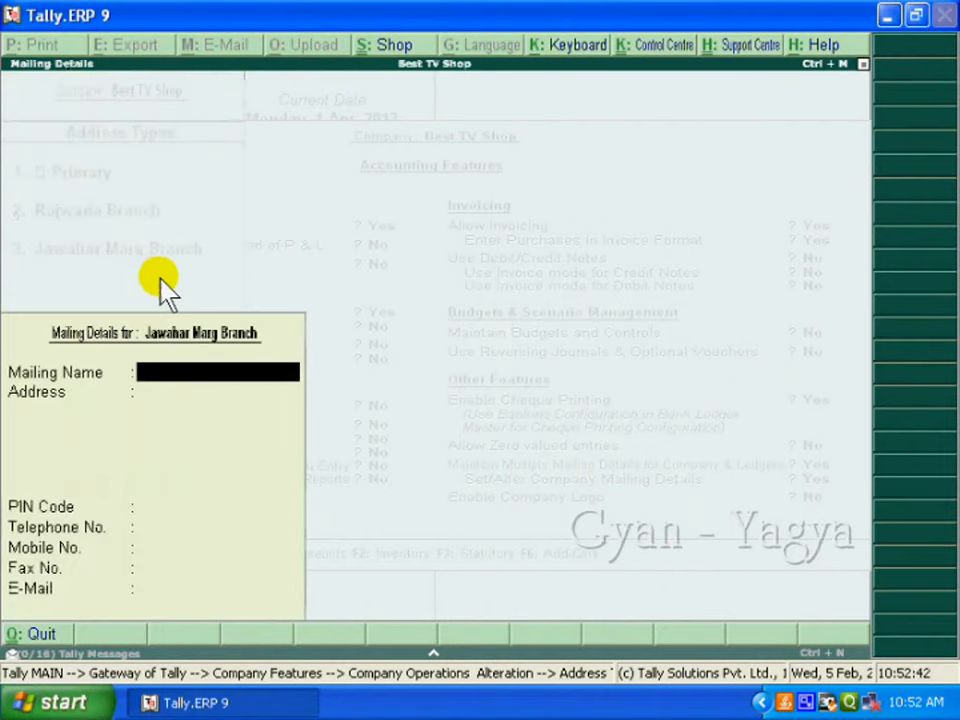
Fill in the Jawahar Marg Branch mailing details with mailing name Best TV Shop and the branch's postal address.
{"action": "type", "text": "Best TV Shop"}
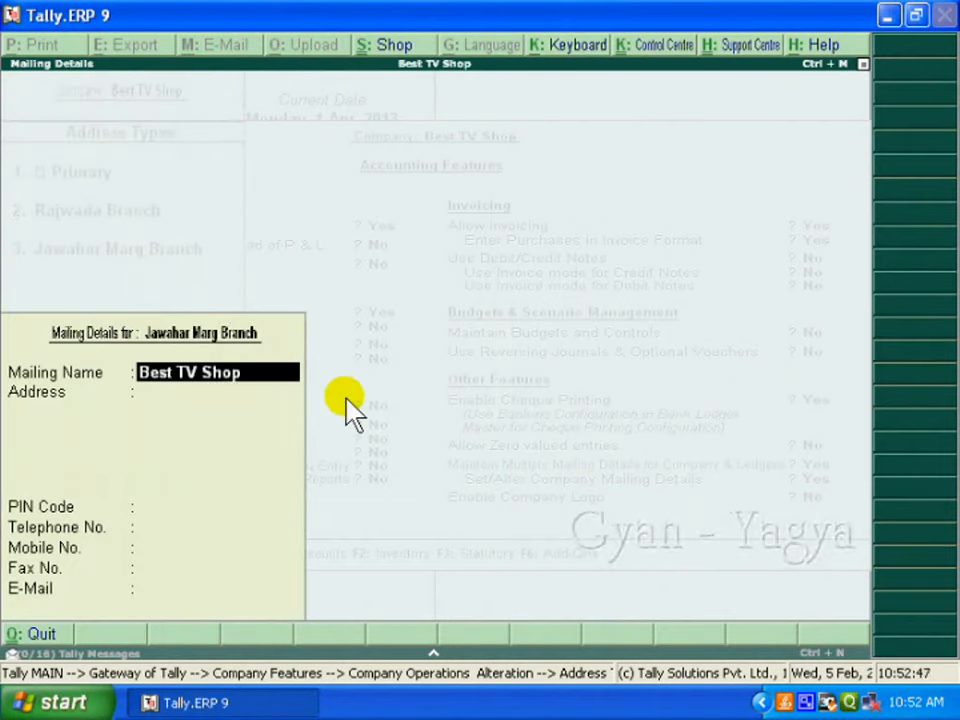
{"action": "key", "text": "Return"}
{"action": "type", "text": "1"}
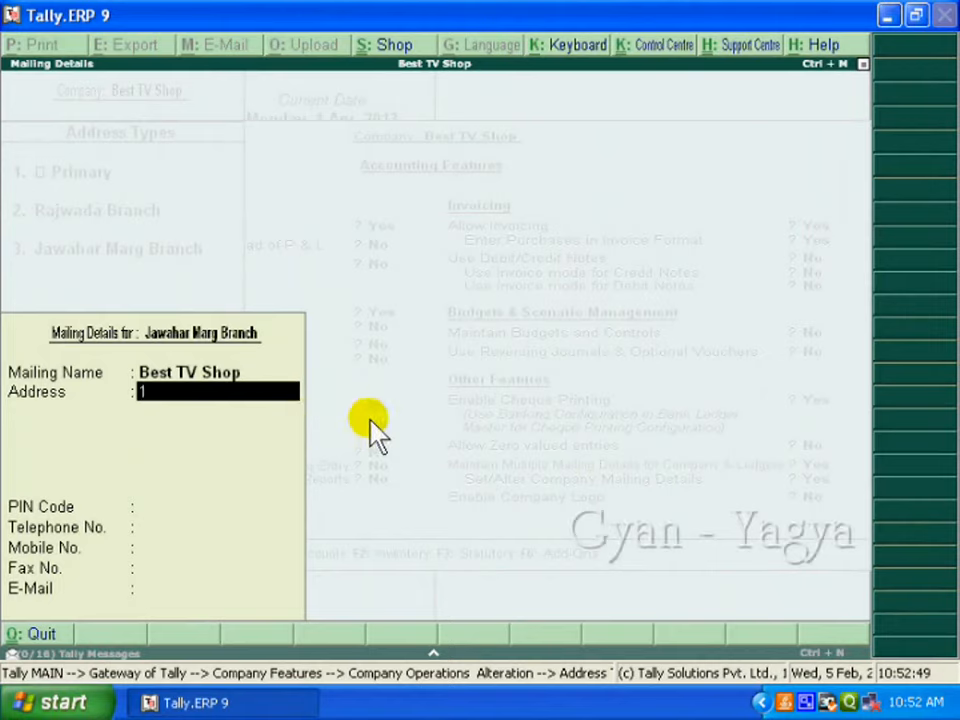
{"action": "type", "text": "25, Jawahar m"}
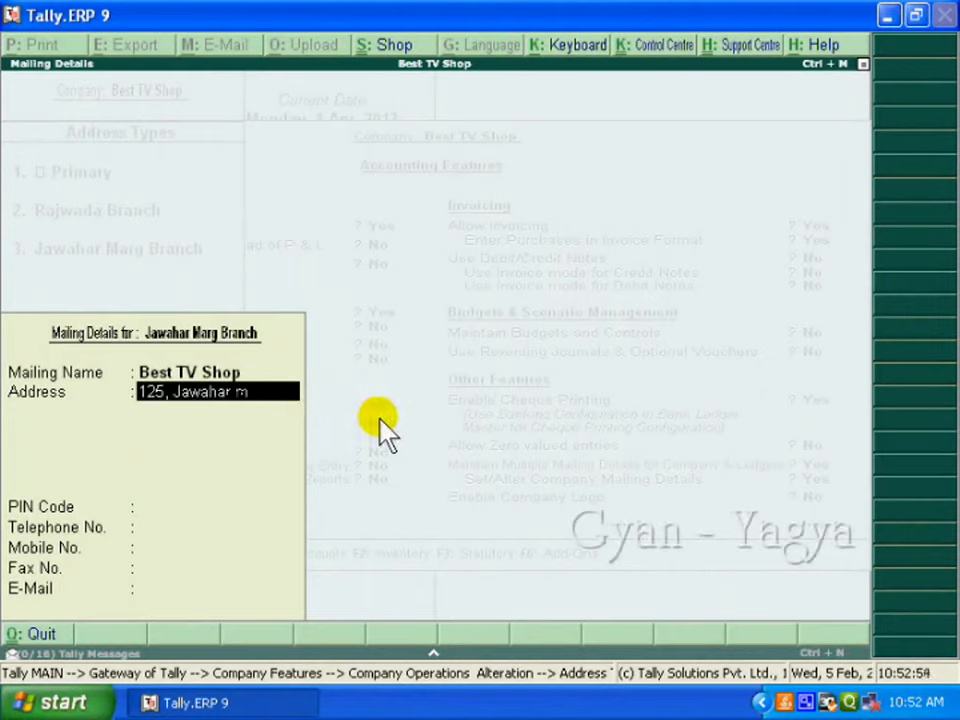
{"action": "type", "text": "arg"}
{"action": "key", "text": "Return"}
{"action": "type", "text": "Indore"}
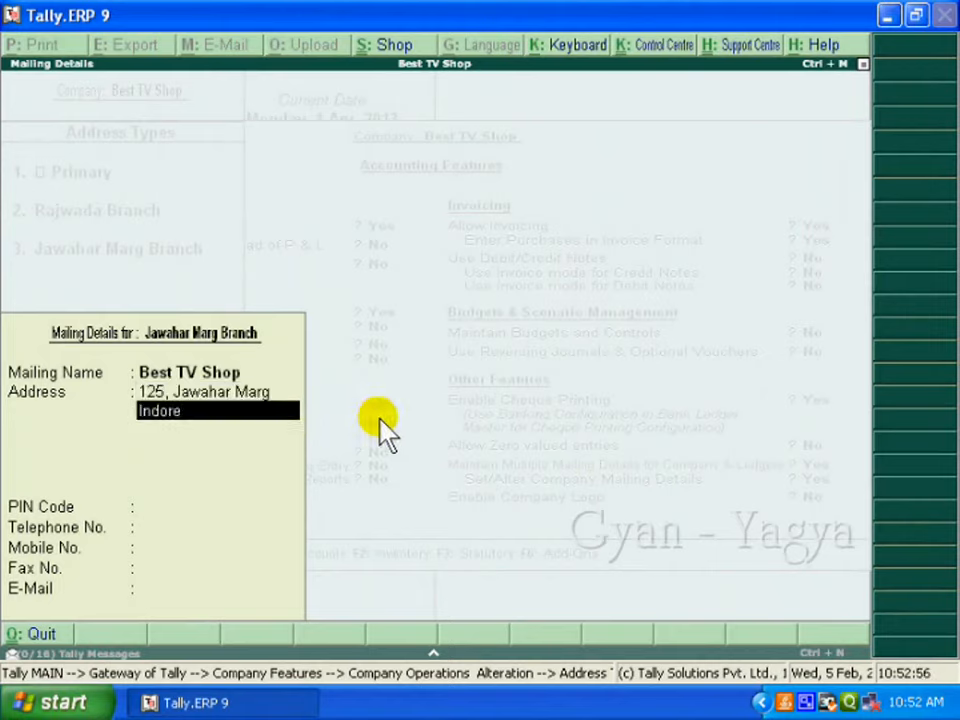
{"action": "key", "text": "Return"}
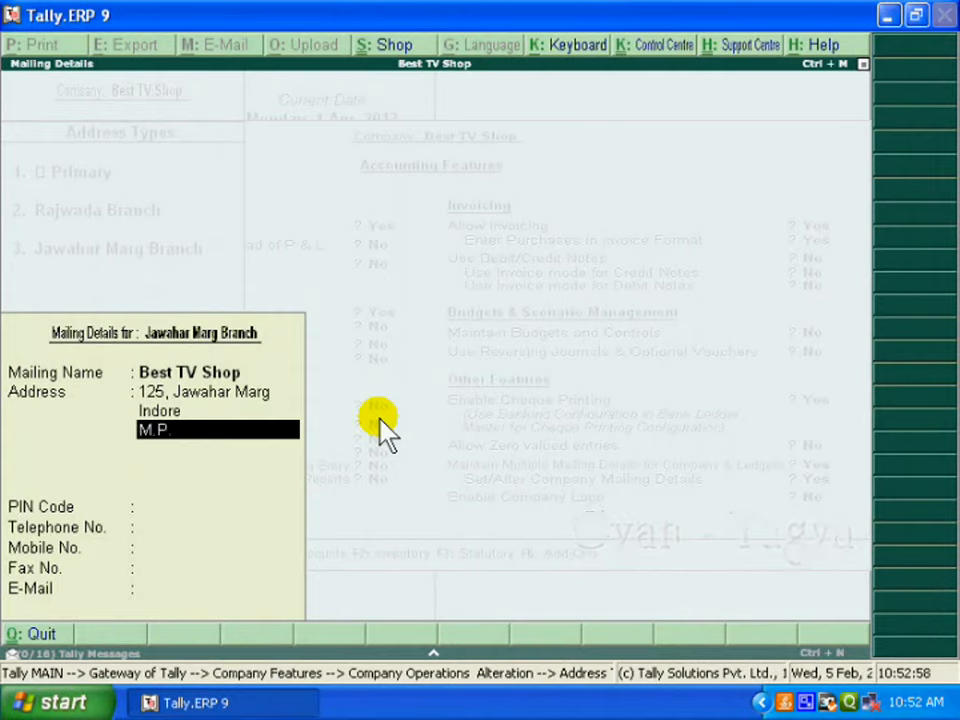
{"action": "key", "text": "Return"}
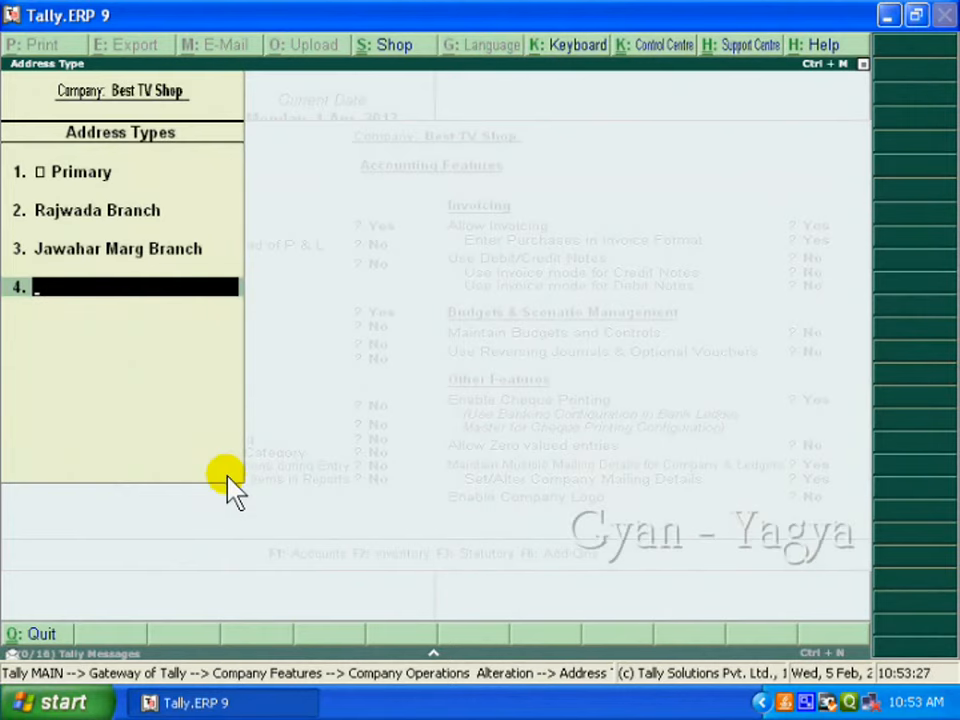
Finish the address type list, save the accounting features and return to the Gateway of Tally.
{"action": "key", "text": "Return"}
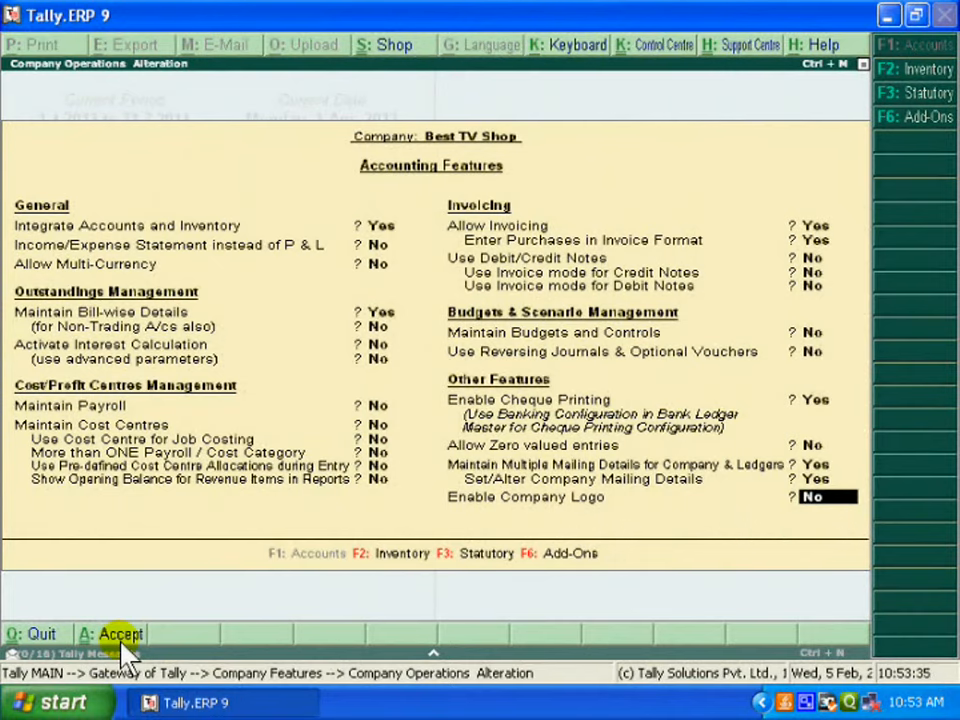
{"action": "left_click", "coordinate": [119, 637]}
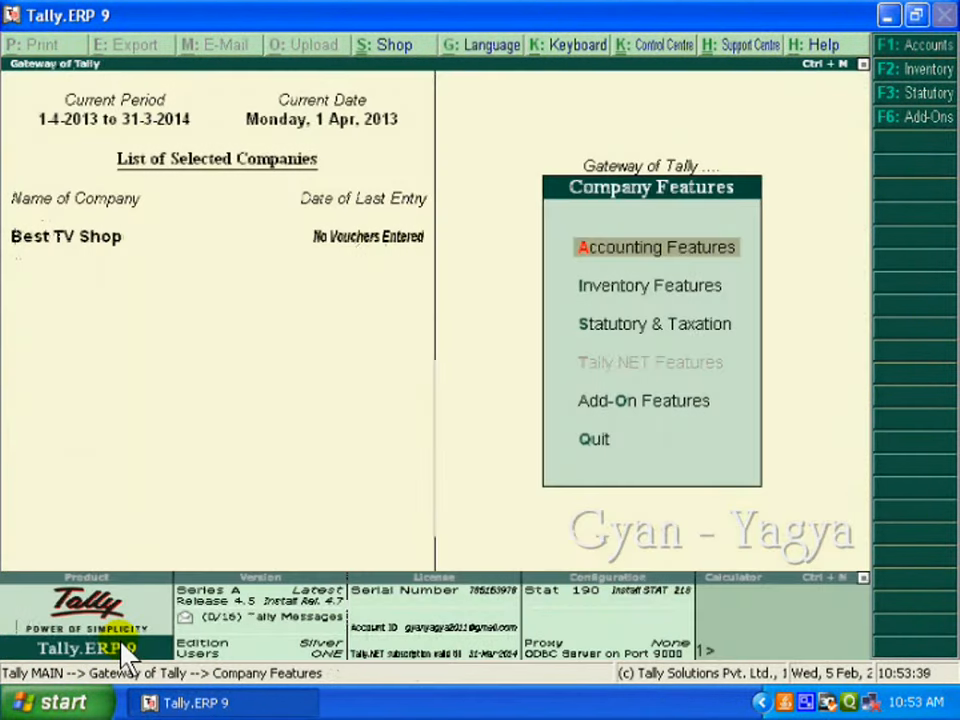
{"action": "key", "text": "Escape"}
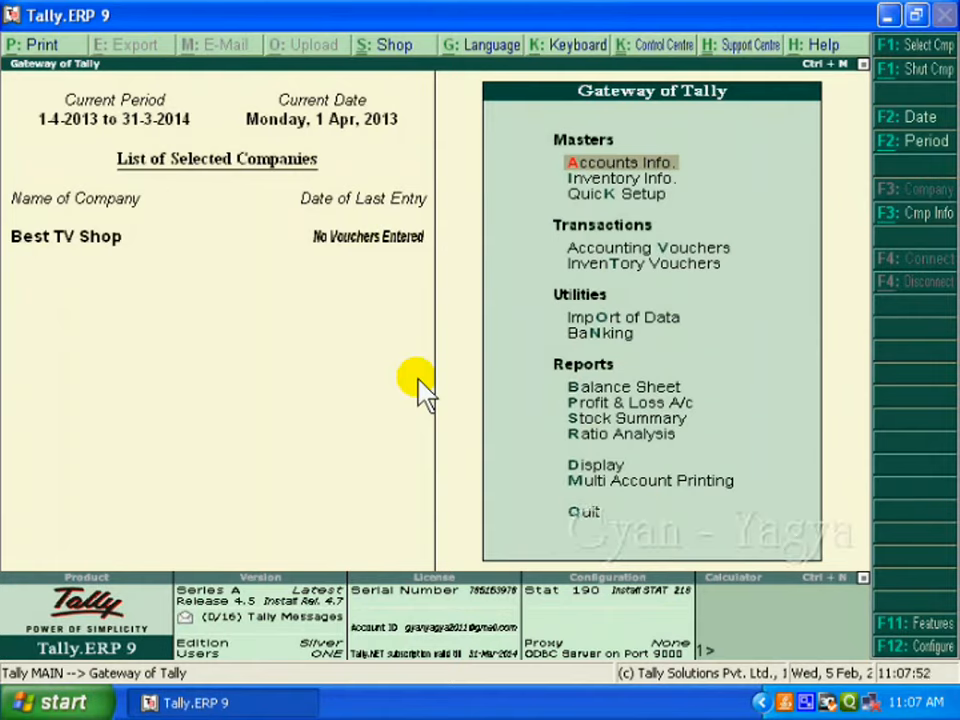
Create a single godown named Sneh Nagar H.O. under Primary, keeping both third-party stock options at No.
{"action": "key", "text": "Down"}
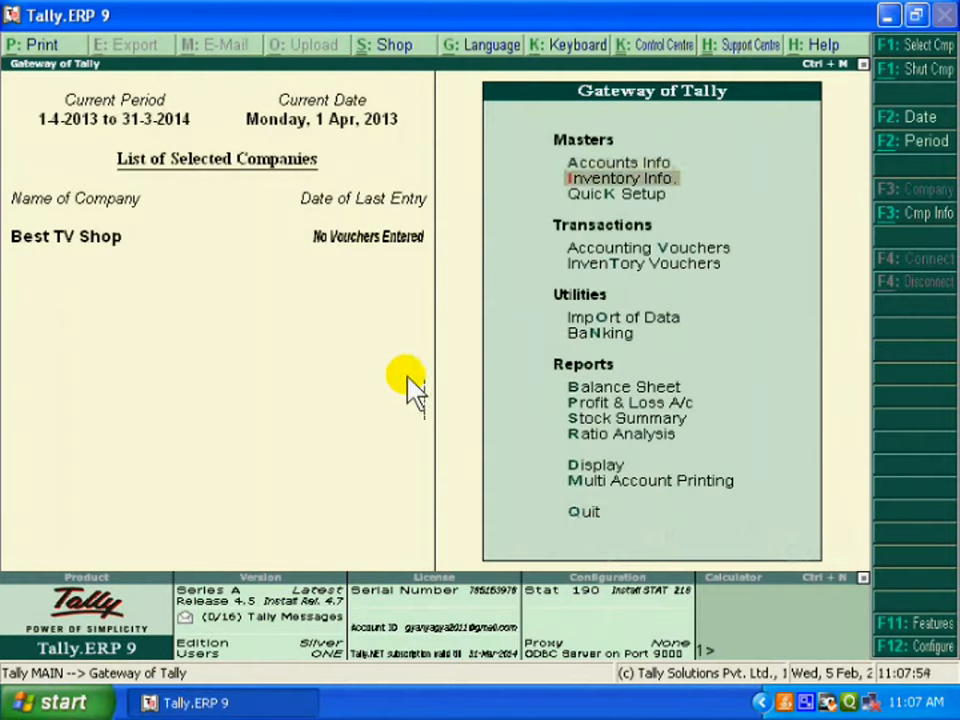
{"action": "left_click", "coordinate": [638, 193]}
{"action": "key", "text": "Down"}
{"action": "key", "text": "Down"}
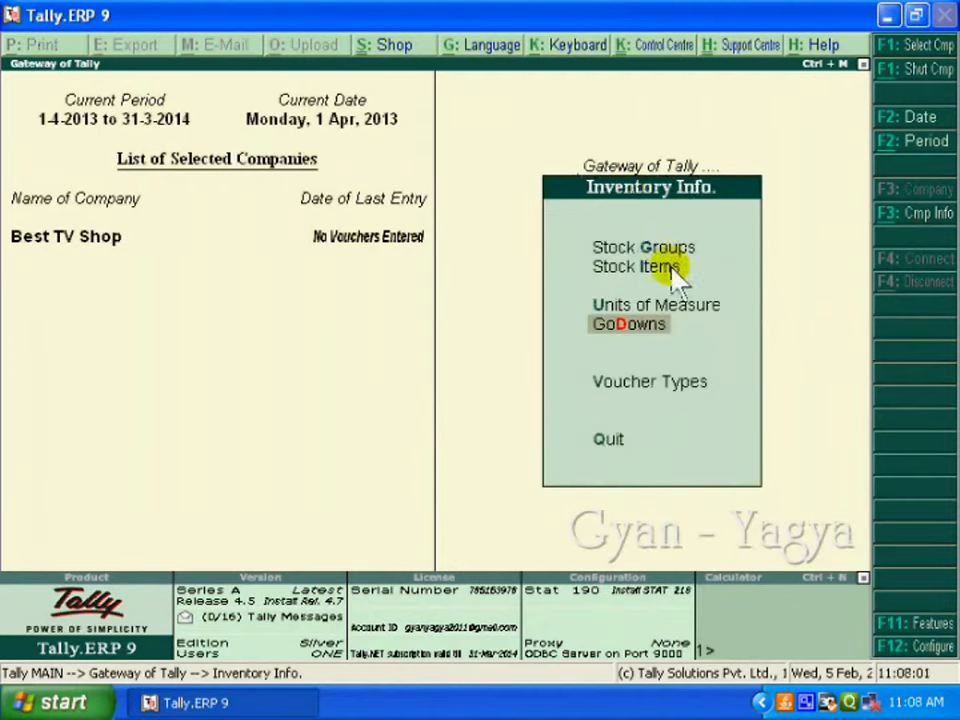
{"action": "left_click", "coordinate": [643, 328]}
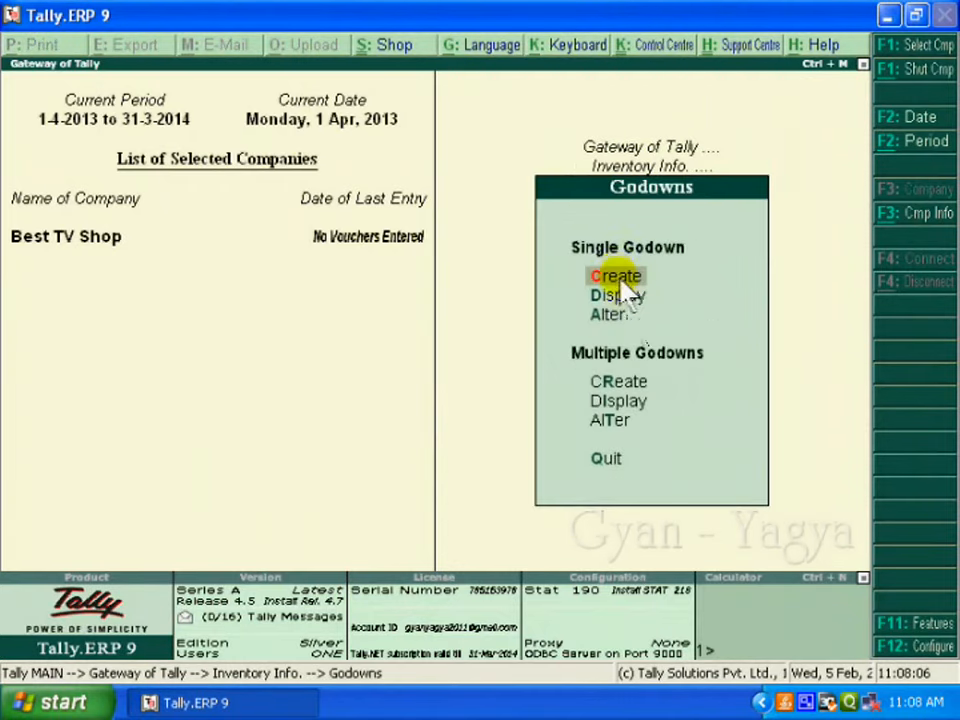
{"action": "left_click", "coordinate": [620, 280]}
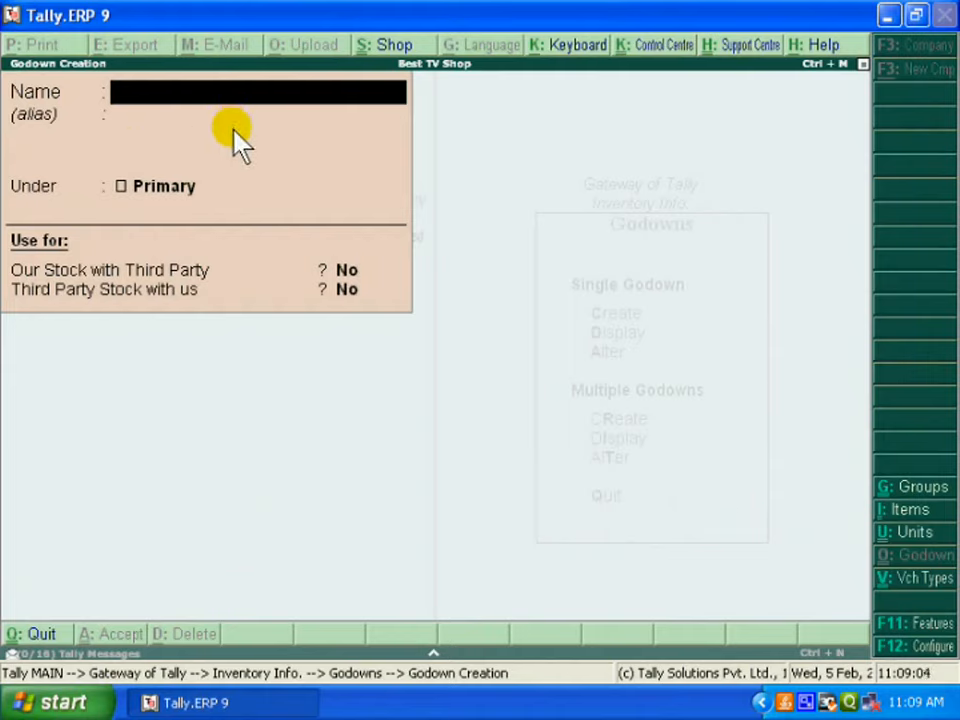
{"action": "type", "text": "Sneh Nagar H."}
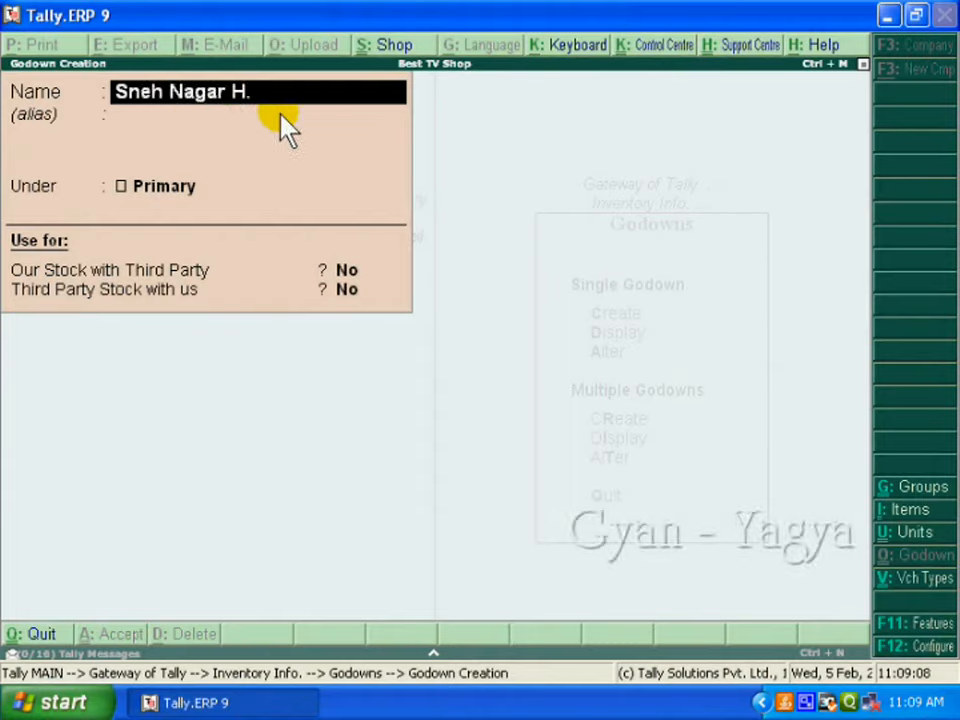
{"action": "type", "text": "O."}
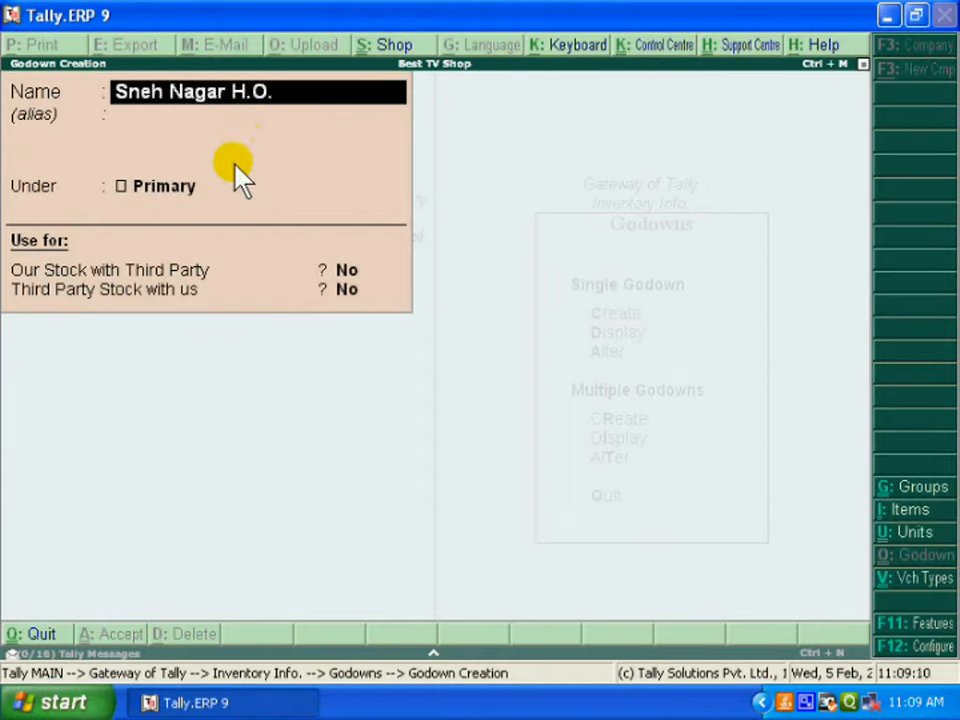
{"action": "key", "text": "Return"}
{"action": "key", "text": "Return"}
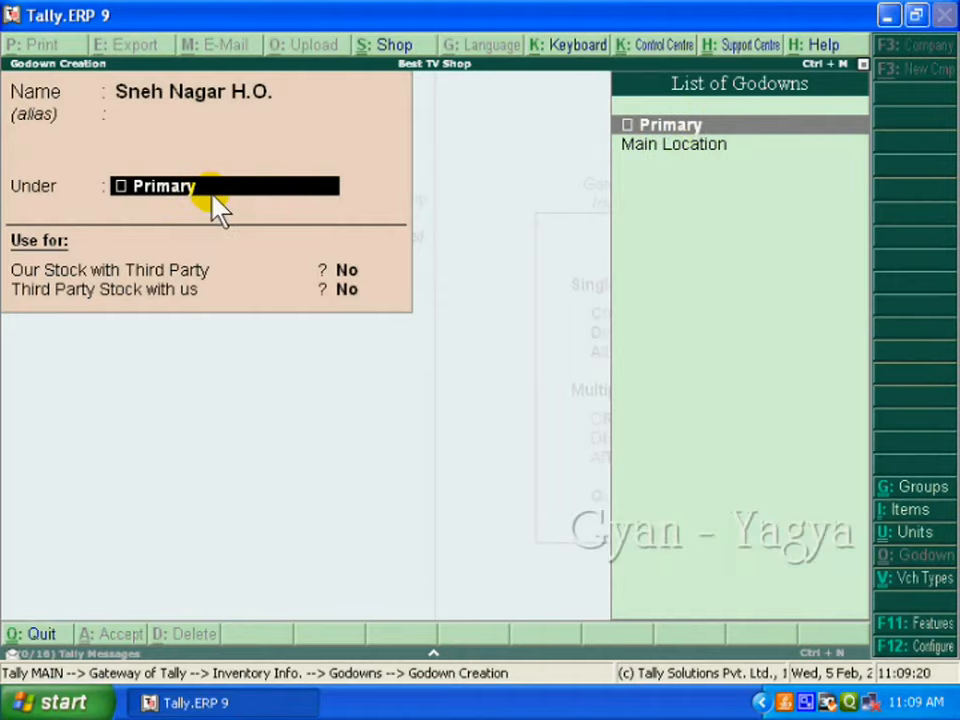
{"action": "key", "text": "Return"}
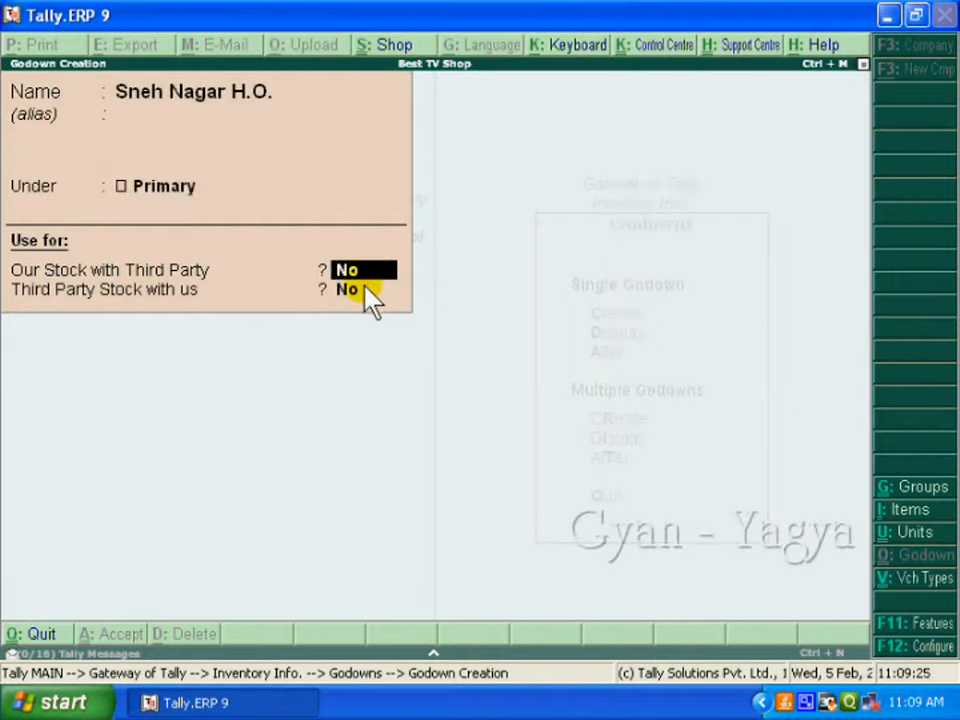
{"action": "key", "text": "Return"}
{"action": "key", "text": "Return"}
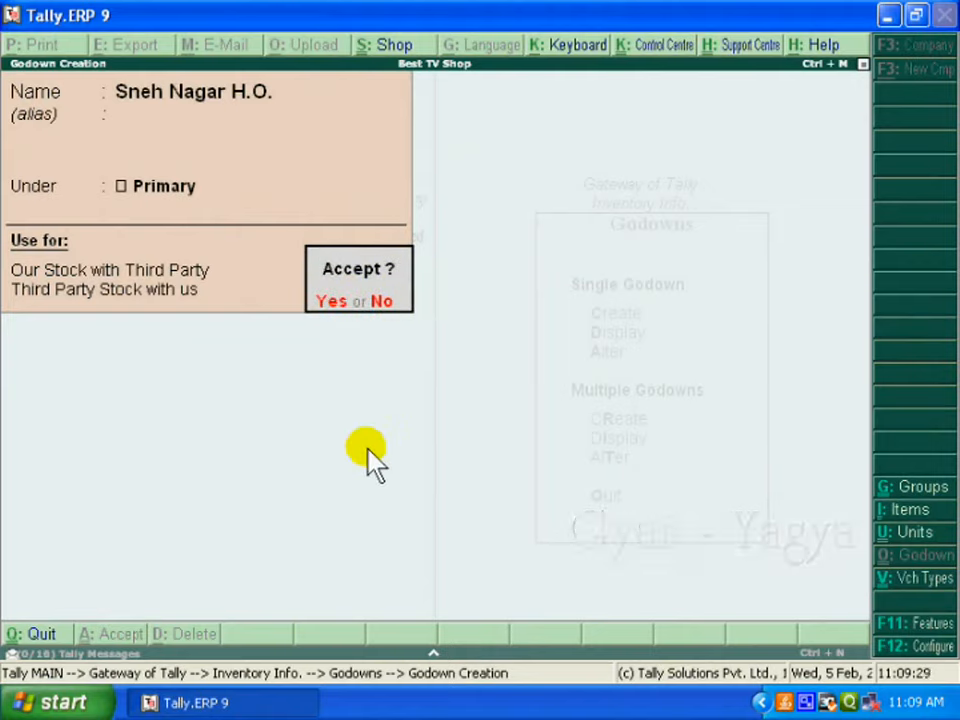
{"action": "key", "text": "Return"}
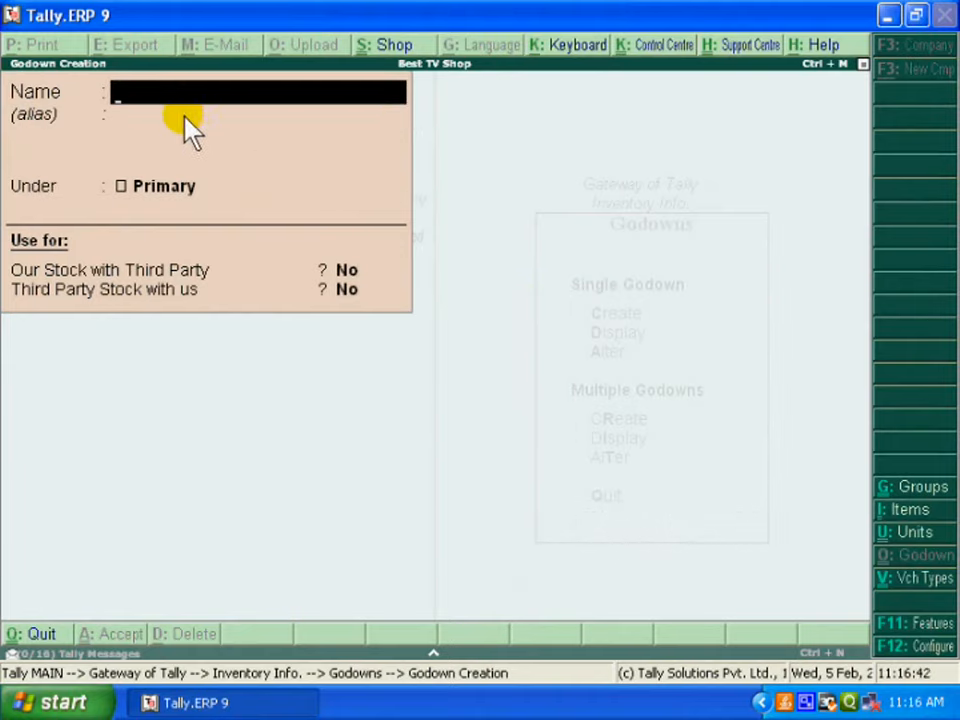
Create a godown named Rajwada Branch under Primary, keeping both third-party stock options at No.
{"action": "type", "text": "Rajwada Branch"}
{"action": "key", "text": "Return"}
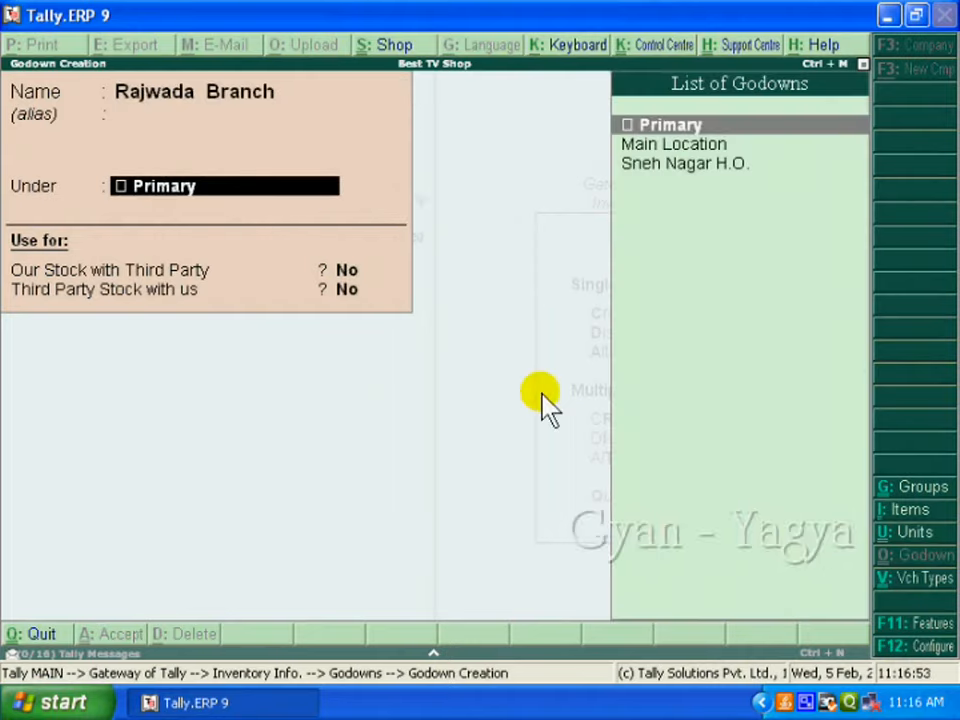
{"action": "key", "text": "Return"}
{"action": "key", "text": "Return"}
{"action": "key", "text": "Return"}
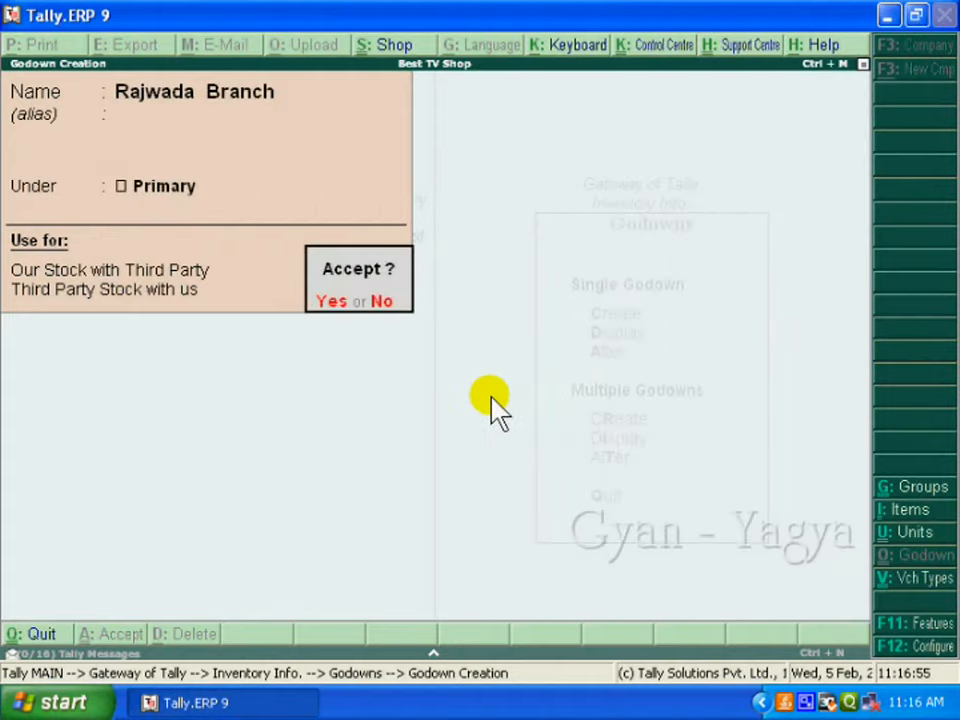
{"action": "key", "text": "Return"}
Create a godown named Jawahar Marg Branch under Primary with both third-party stock options at No, and return to the Gateway of Tally.
{"action": "type", "text": "J"}
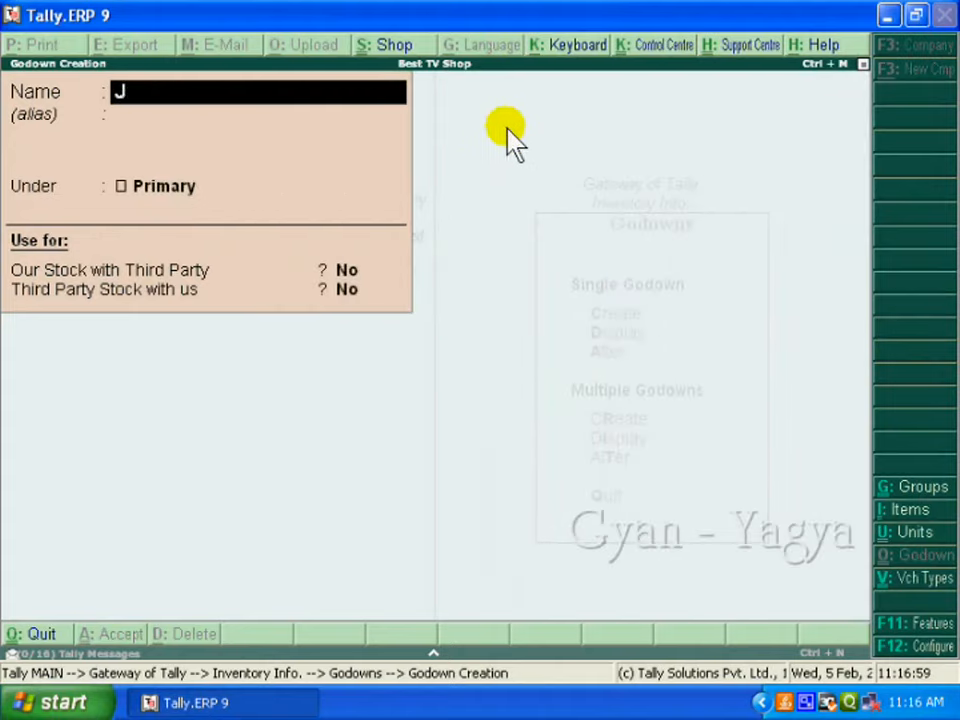
{"action": "type", "text": "awahar"}
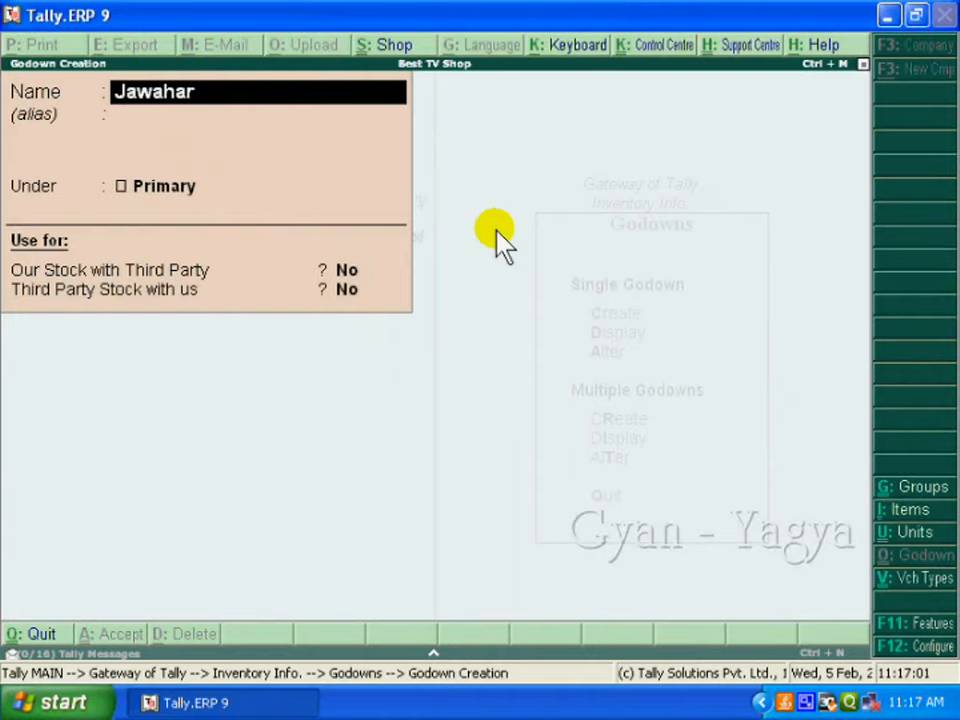
{"action": "type", "text": " Marg Branch"}
{"action": "key", "text": "Return"}
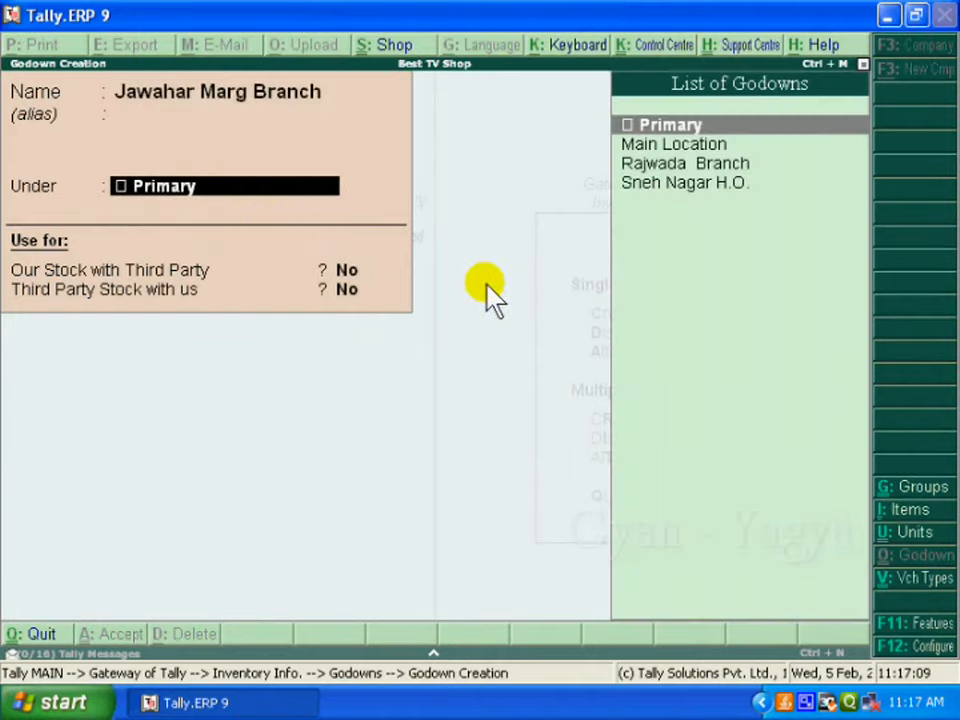
{"action": "key", "text": "Return"}
{"action": "key", "text": "Return"}
{"action": "key", "text": "Return"}
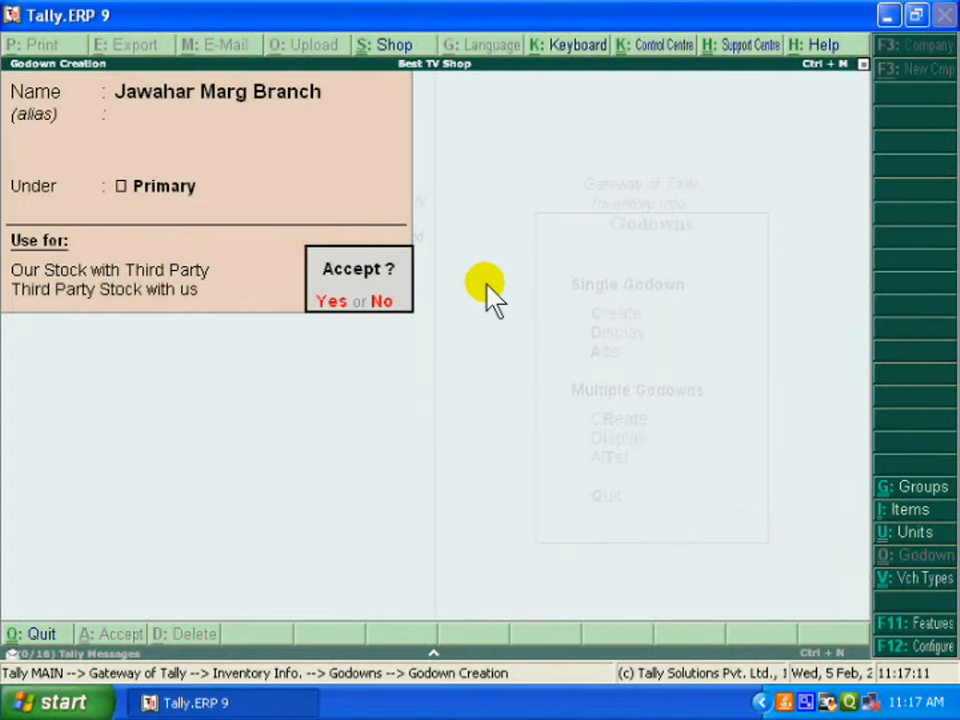
{"action": "key", "text": "n"}
{"action": "key", "text": "Escape"}
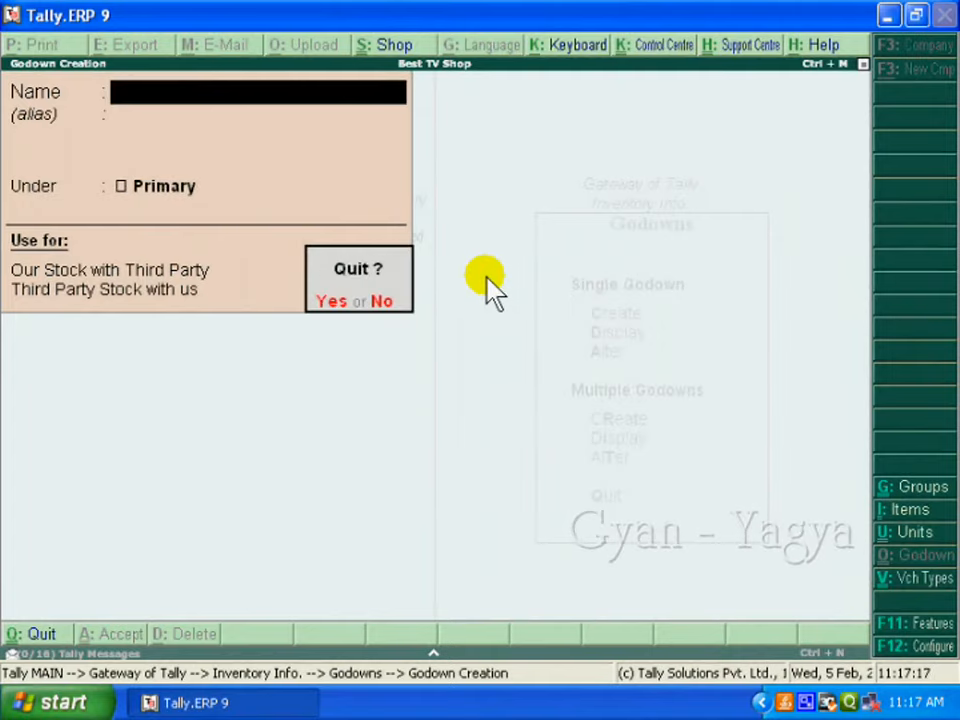
{"action": "key", "text": "y"}
{"action": "key", "text": "Escape"}
{"action": "key", "text": "Escape"}
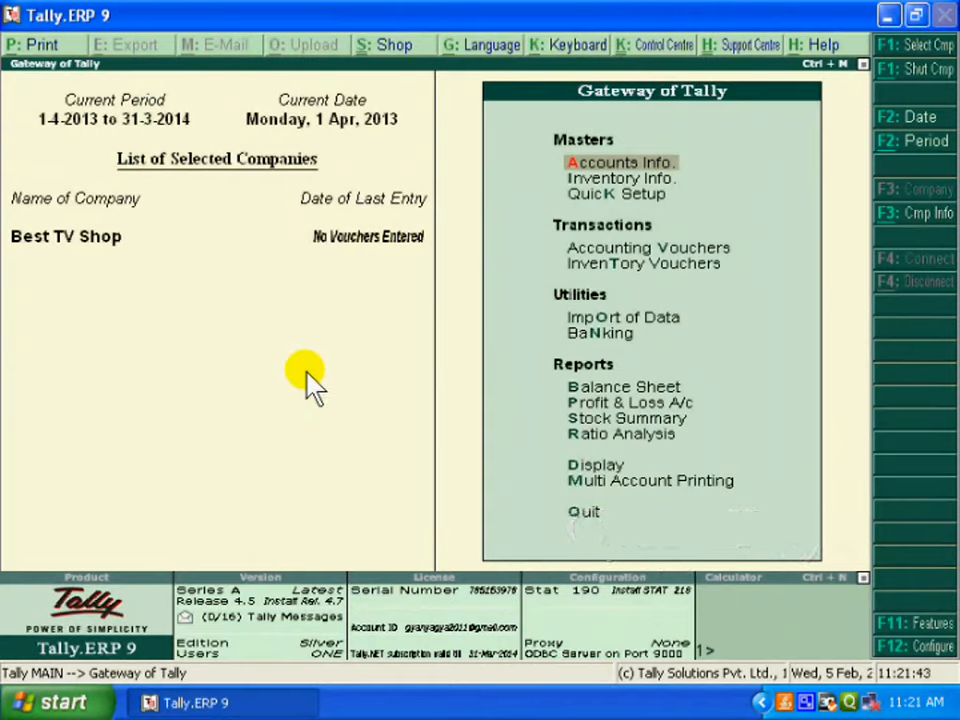
Start a purchase voucher with supplier invoice number 12 dated 1-Apr-2013, party Akshay Enterprises and ledger Purchase A/c.
{"action": "key", "text": "Down"}
{"action": "key", "text": "Down"}
{"action": "key", "text": "Down"}
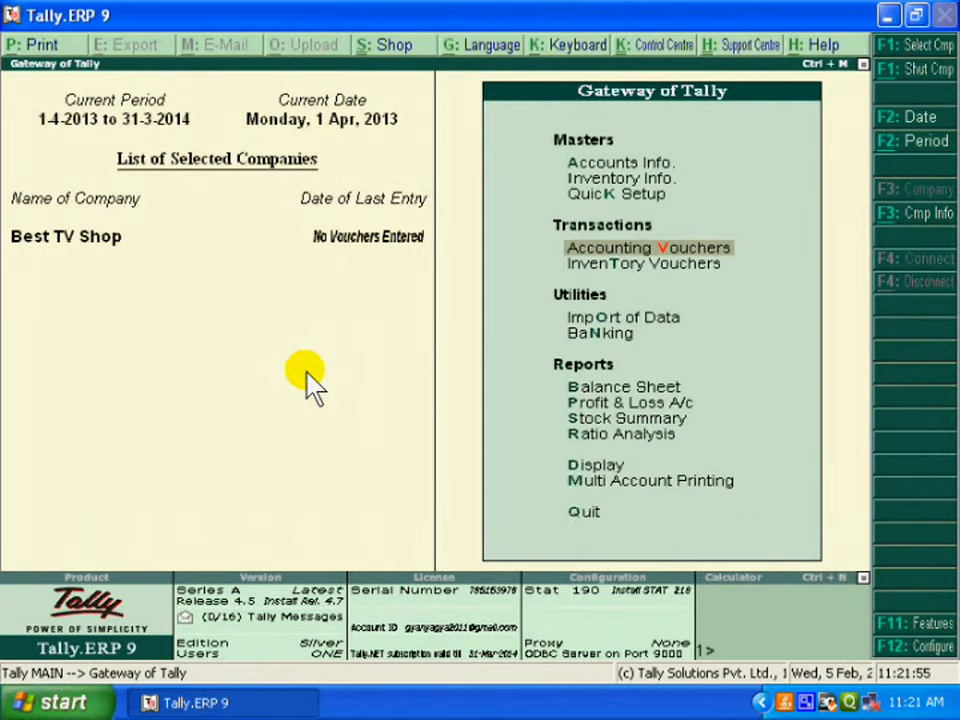
{"action": "left_click", "coordinate": [661, 248]}
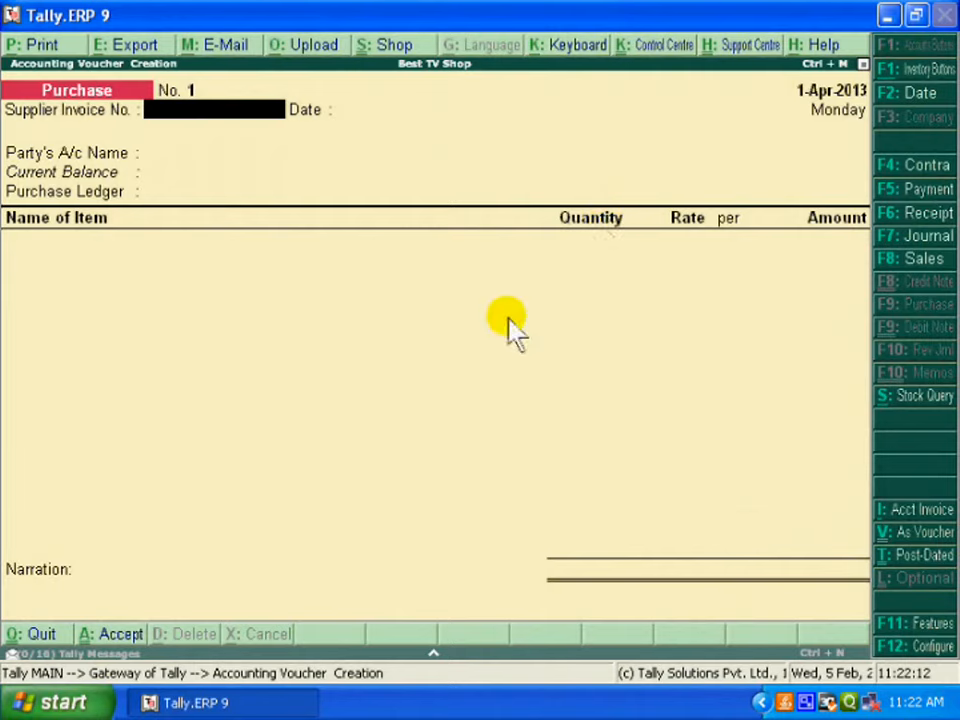
{"action": "type", "text": "12"}
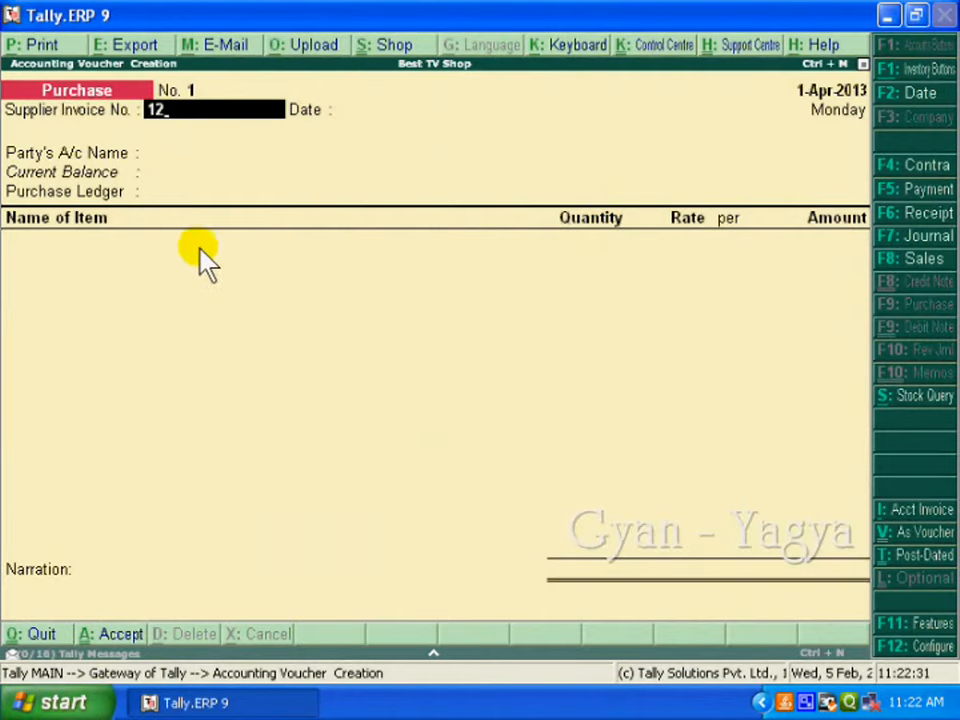
{"action": "key", "text": "Return"}
{"action": "key", "text": "Return"}
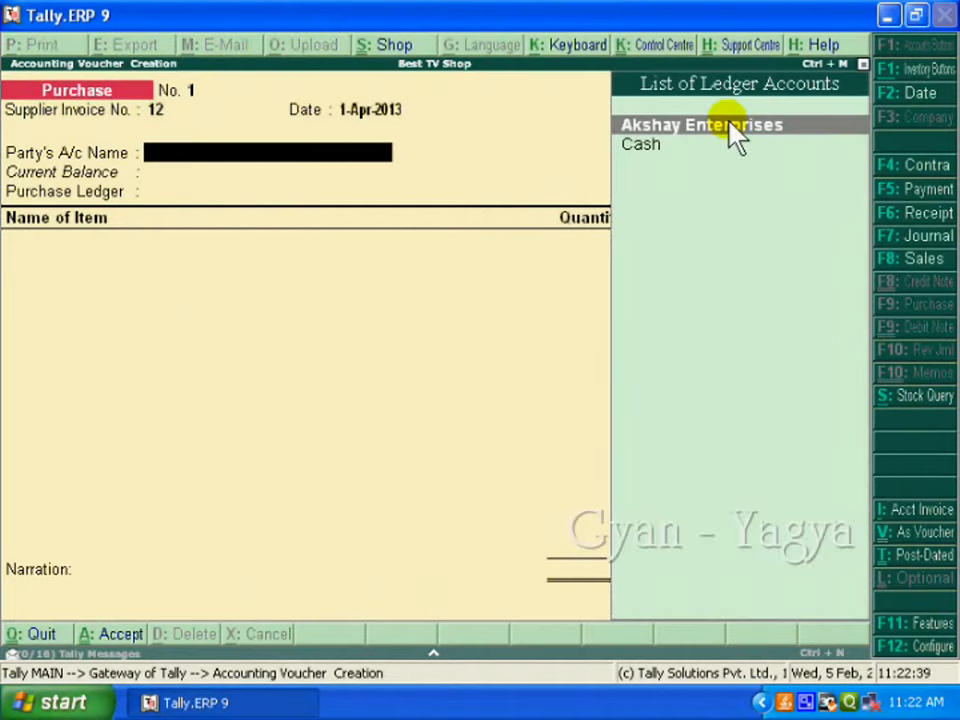
{"action": "key", "text": "Return"}
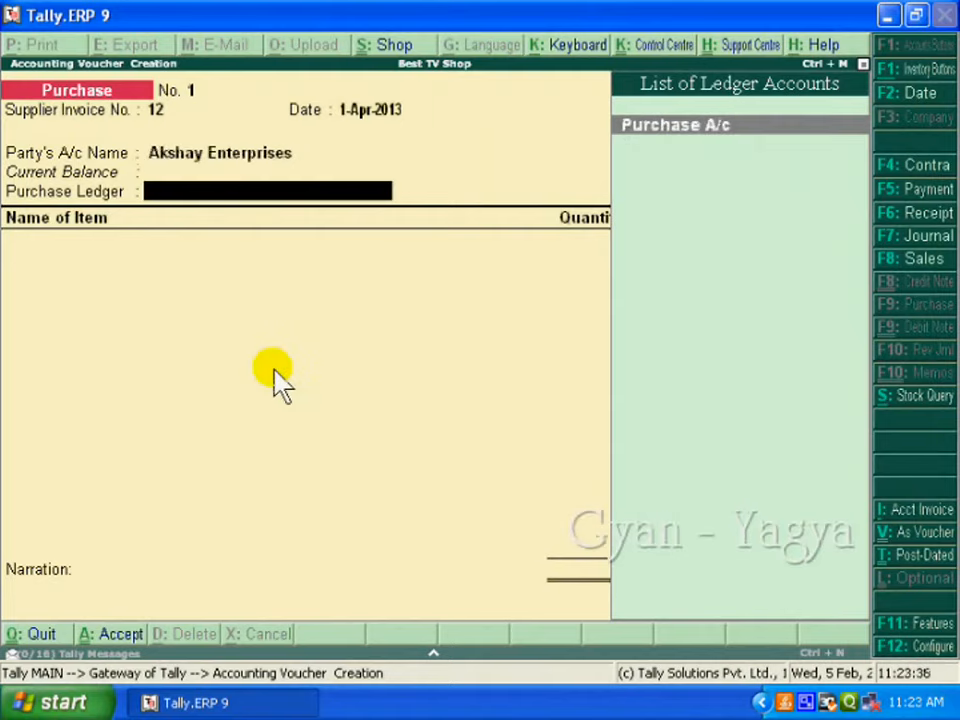
{"action": "key", "text": "Return"}
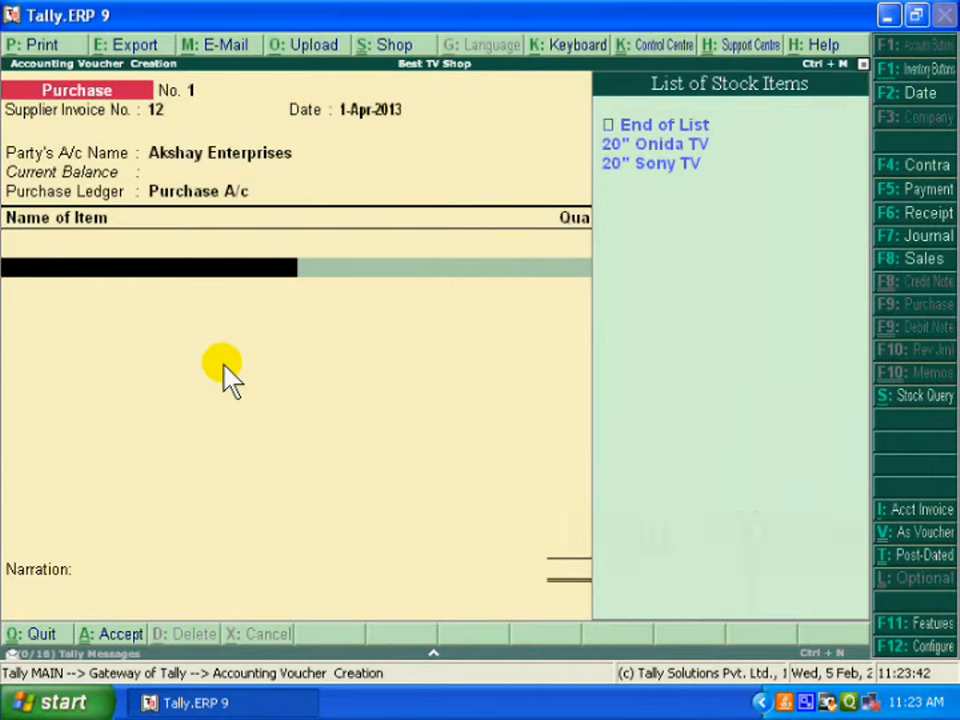
Add the stock item 20" Onida TV to the purchase and choose Sneh Nagar H.O. as its first godown.
{"action": "left_click", "coordinate": [640, 146]}
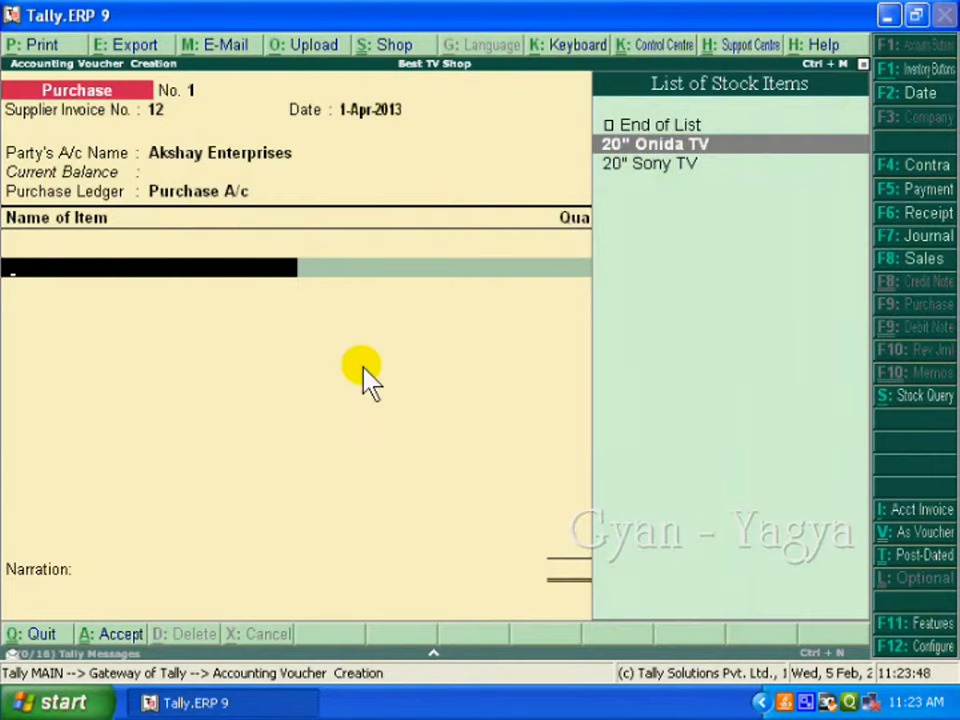
{"action": "key", "text": "Return"}
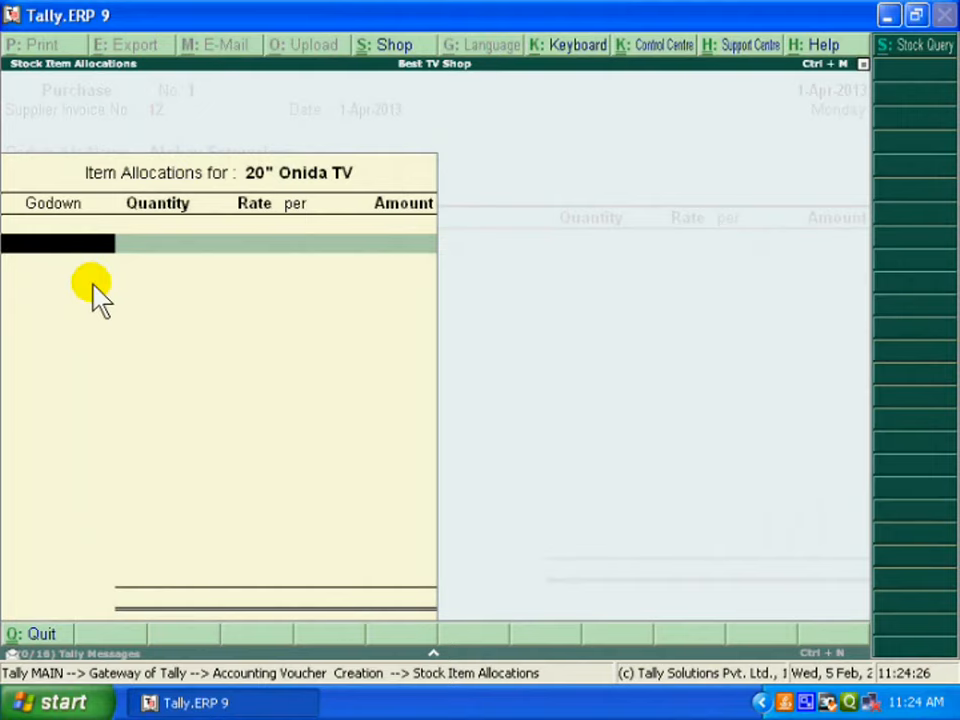
{"action": "key", "text": "space"}
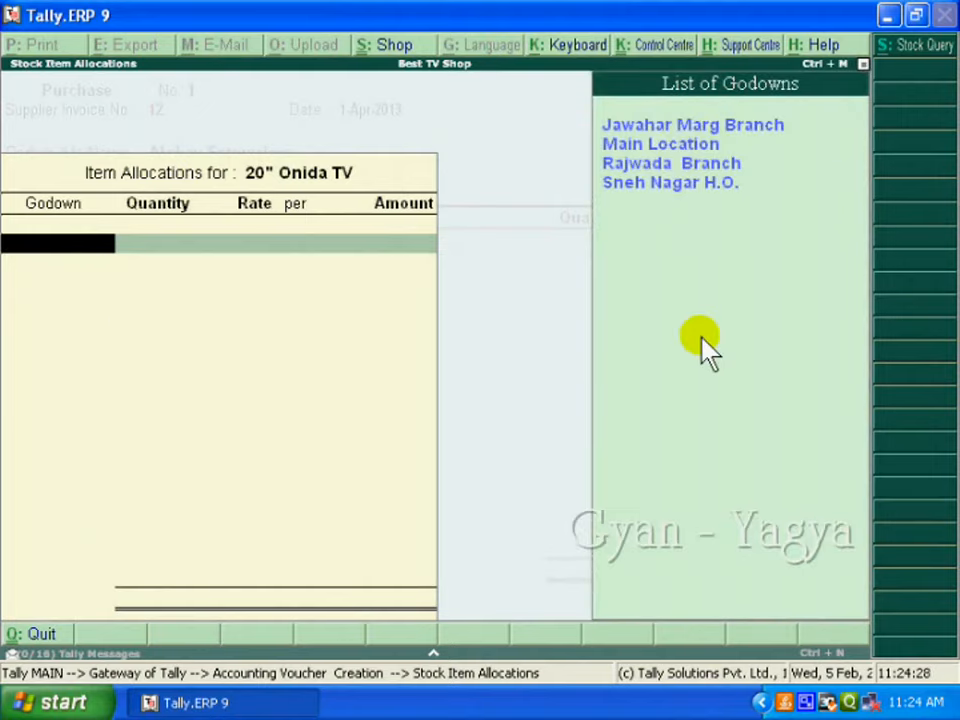
{"action": "key", "text": "Down"}
{"action": "key", "text": "Down"}
{"action": "key", "text": "Down"}
{"action": "key", "text": "Down"}
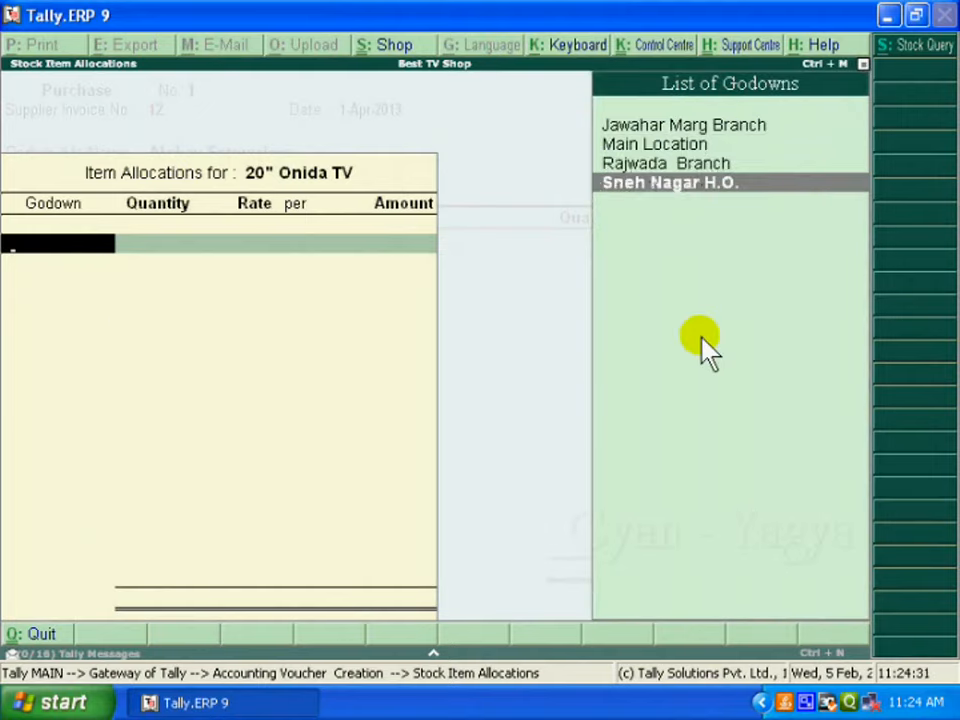
{"action": "key", "text": "Return"}
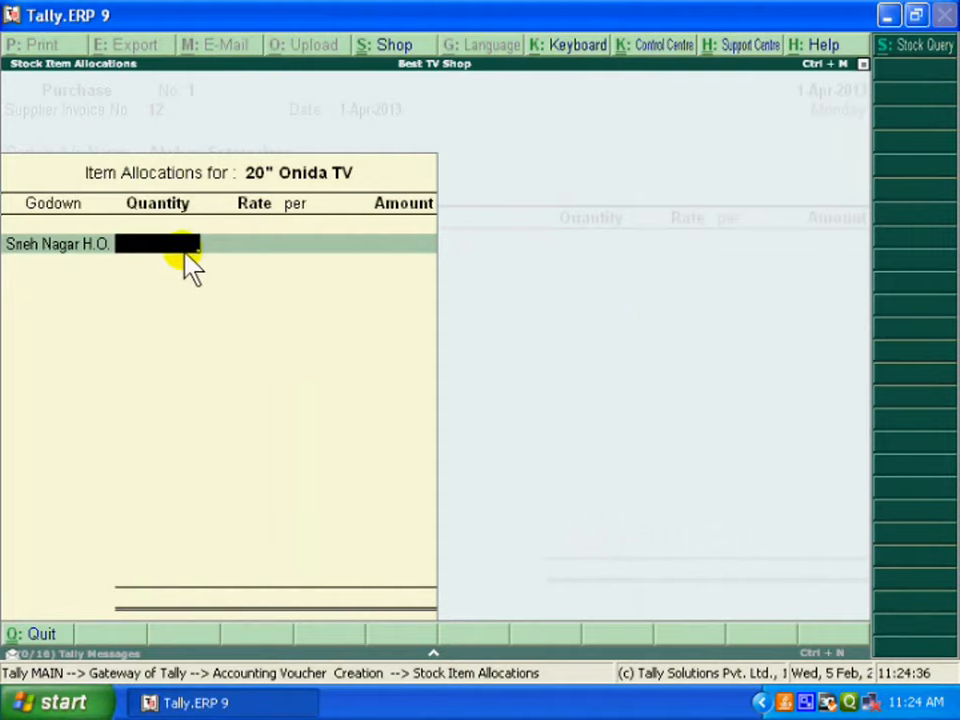
Set the Sneh Nagar H.O. allocation to 100 Pcs at a rate of 10,000 per piece.
{"action": "type", "text": "100"}
{"action": "key", "text": "Return"}
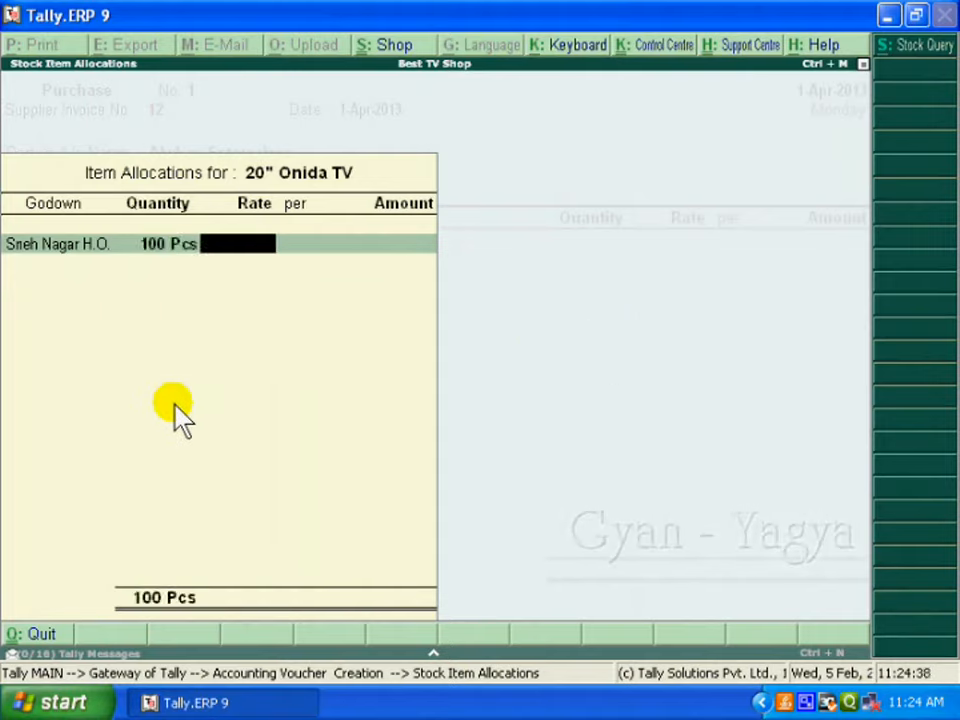
{"action": "type", "text": "10000"}
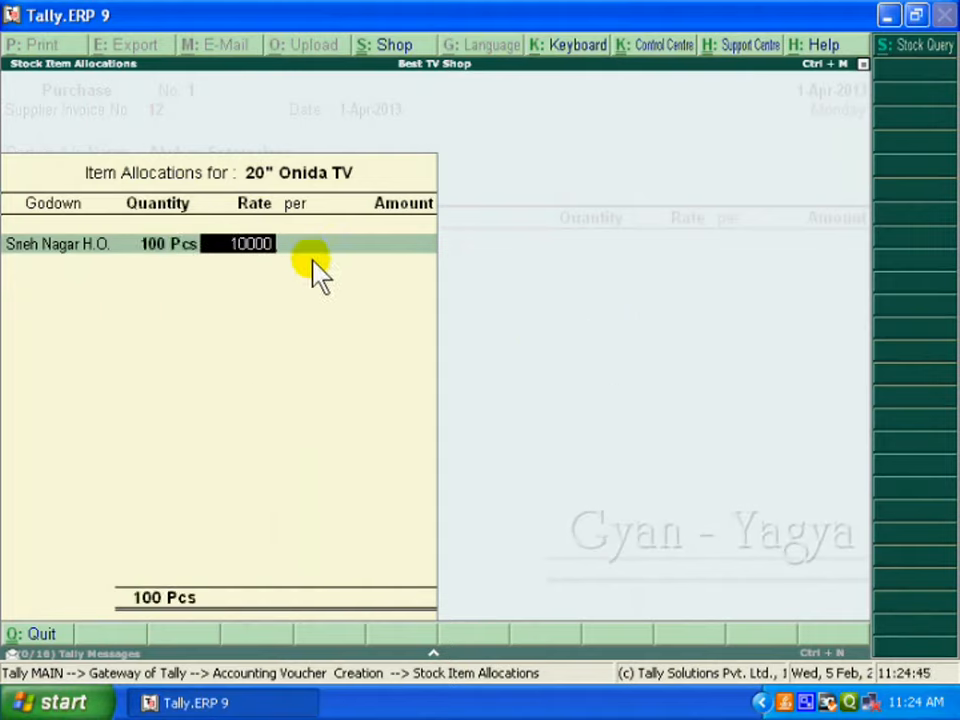
{"action": "key", "text": "Return"}
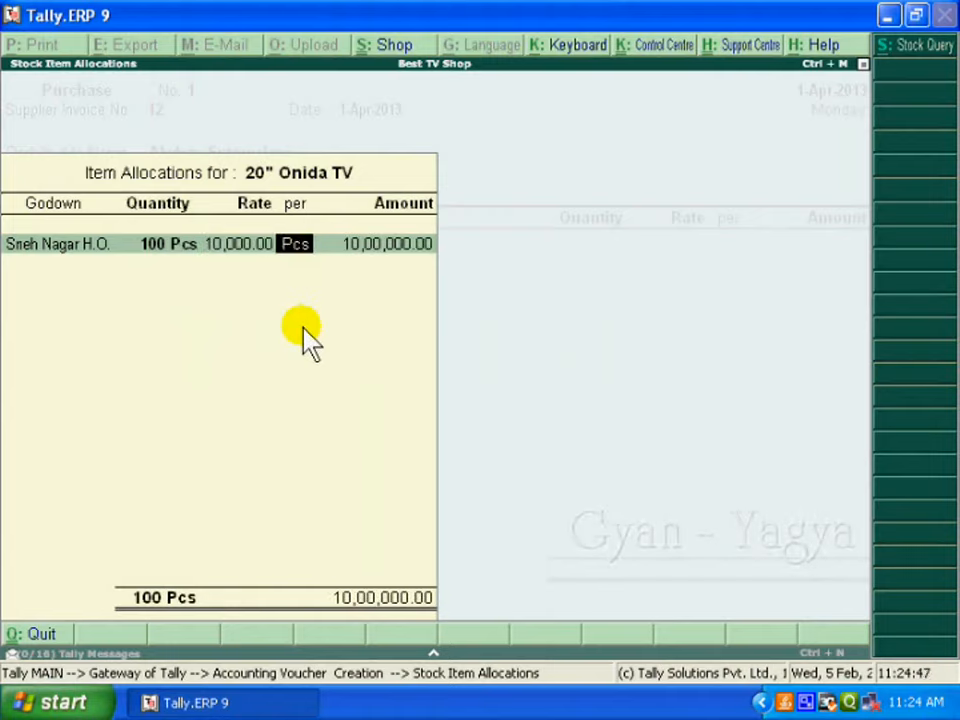
{"action": "key", "text": "Return"}
{"action": "key", "text": "Return"}
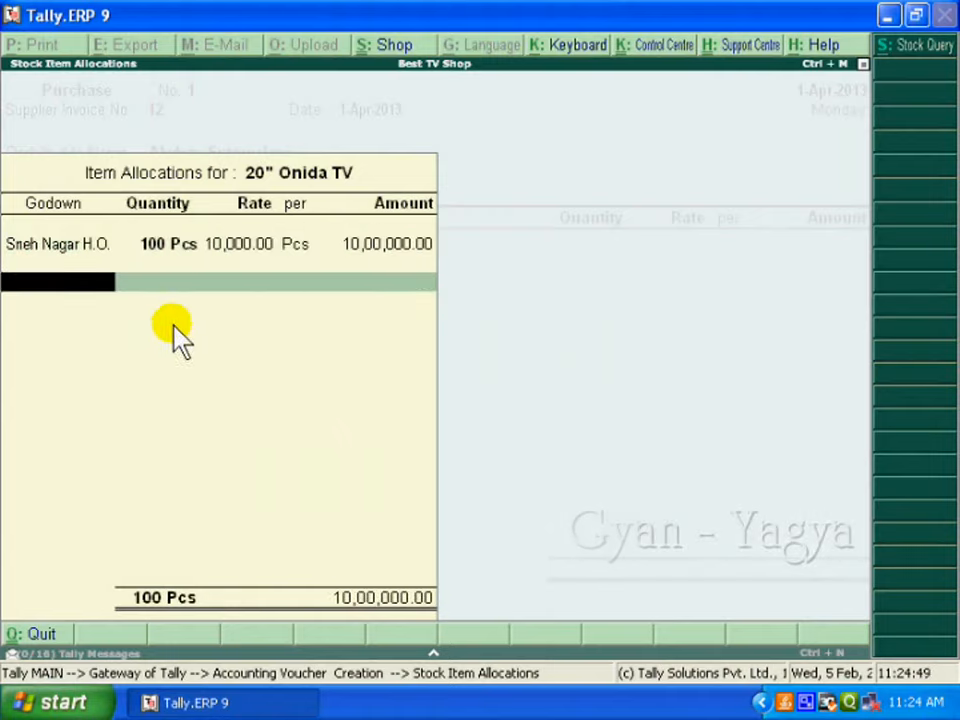
Allocate 100 Pcs of the 20" Onida TV to Rajwada Branch at the rate of 10,000 per piece.
{"action": "type", "text": "R"}
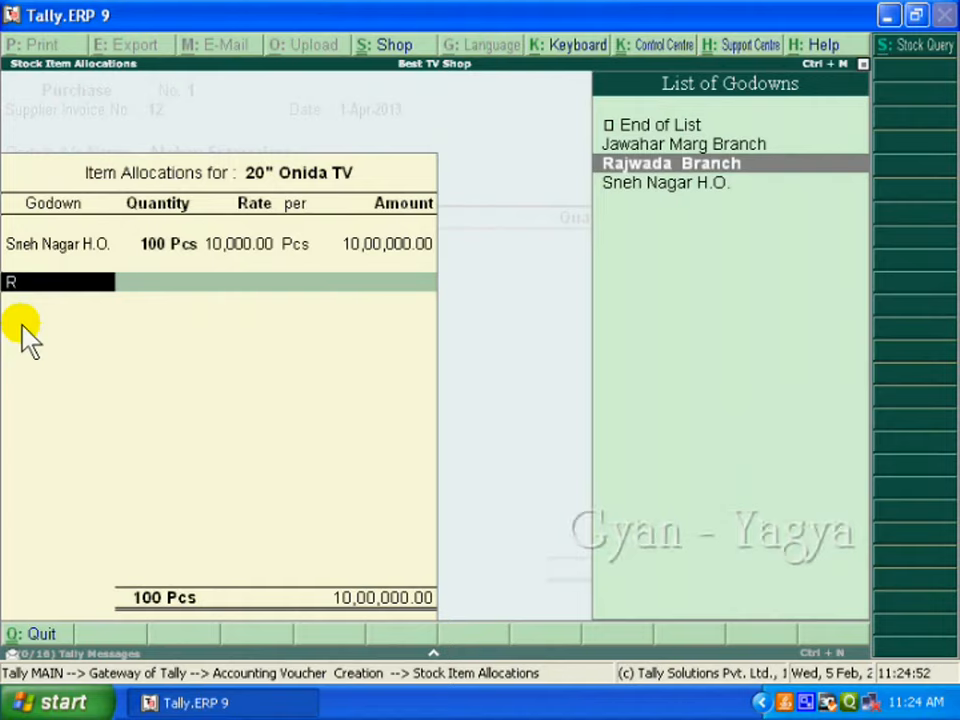
{"action": "key", "text": "Return"}
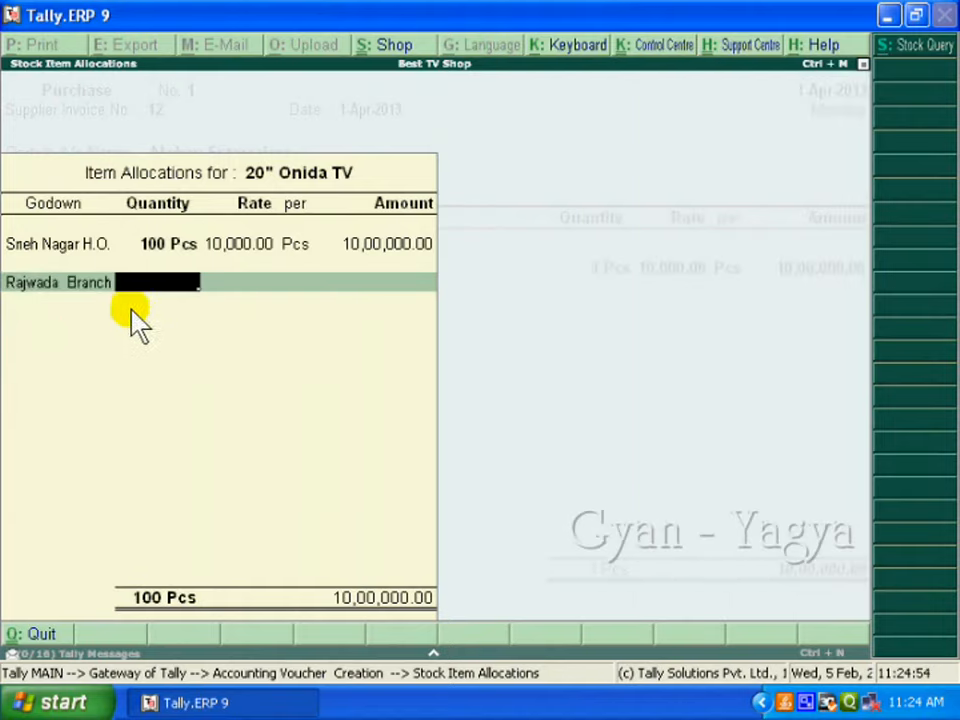
{"action": "type", "text": "100"}
{"action": "key", "text": "Return"}
{"action": "key", "text": "Return"}
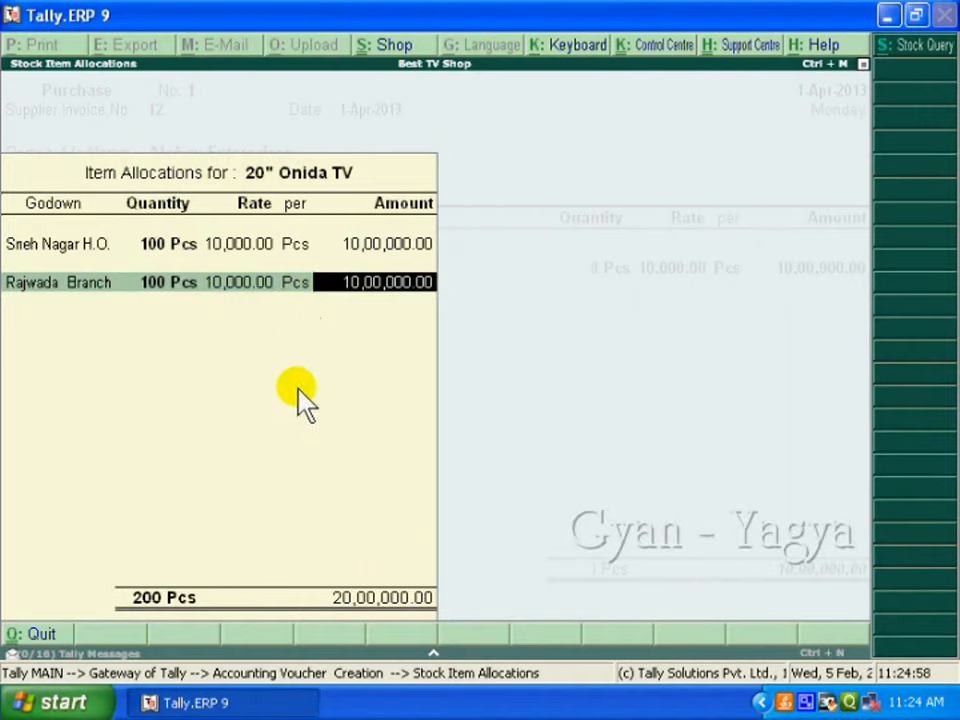
{"action": "key", "text": "Return"}
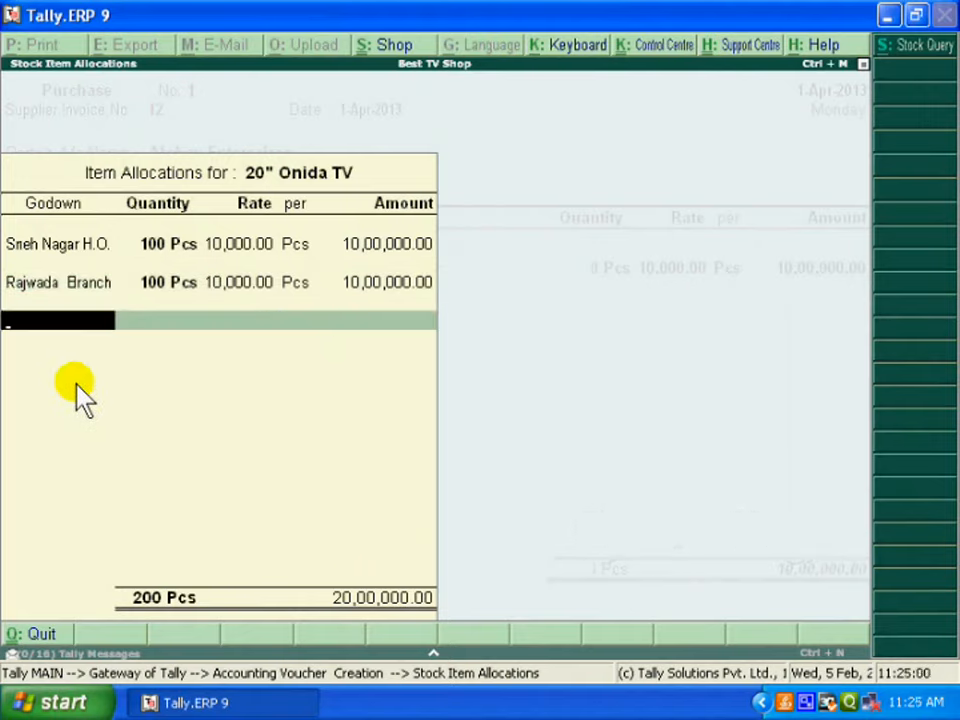
Allocate 100 Pcs of the 20" Onida TV to Jawahar Marg Branch at 10,000 per piece and finish the godown allocations.
{"action": "type", "text": "Ja"}
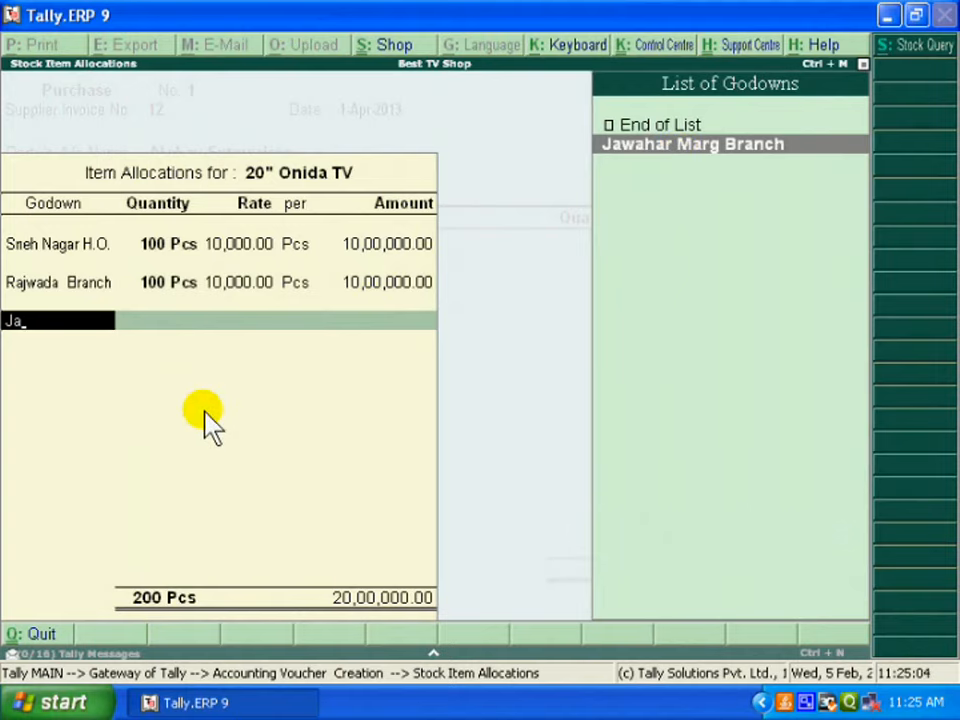
{"action": "key", "text": "Return"}
{"action": "type", "text": "100"}
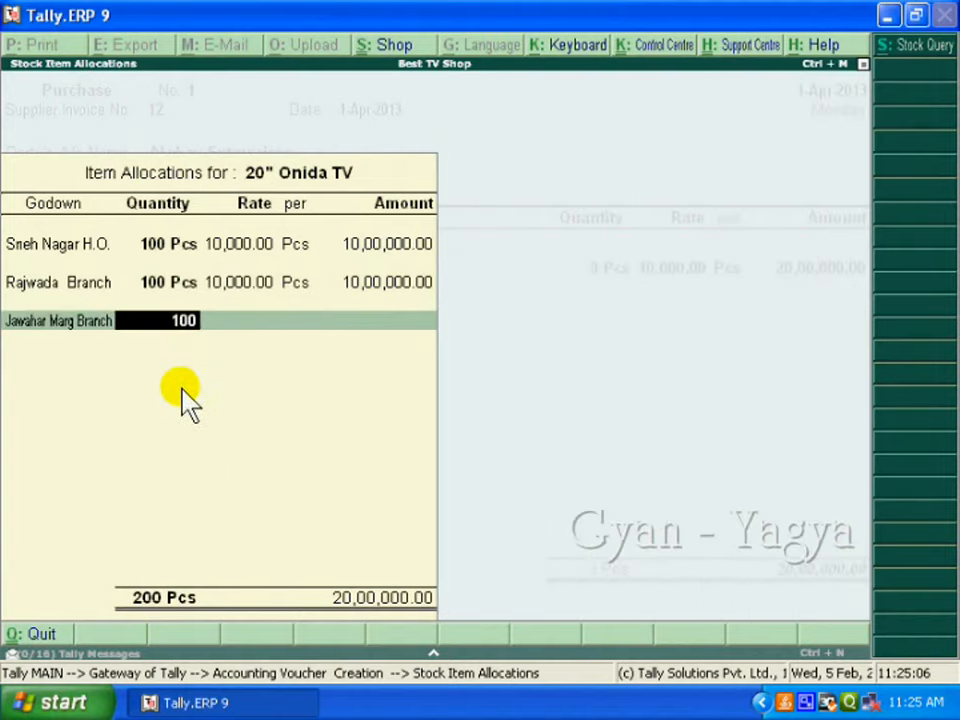
{"action": "key", "text": "Return"}
{"action": "key", "text": "Return"}
{"action": "key", "text": "Return"}
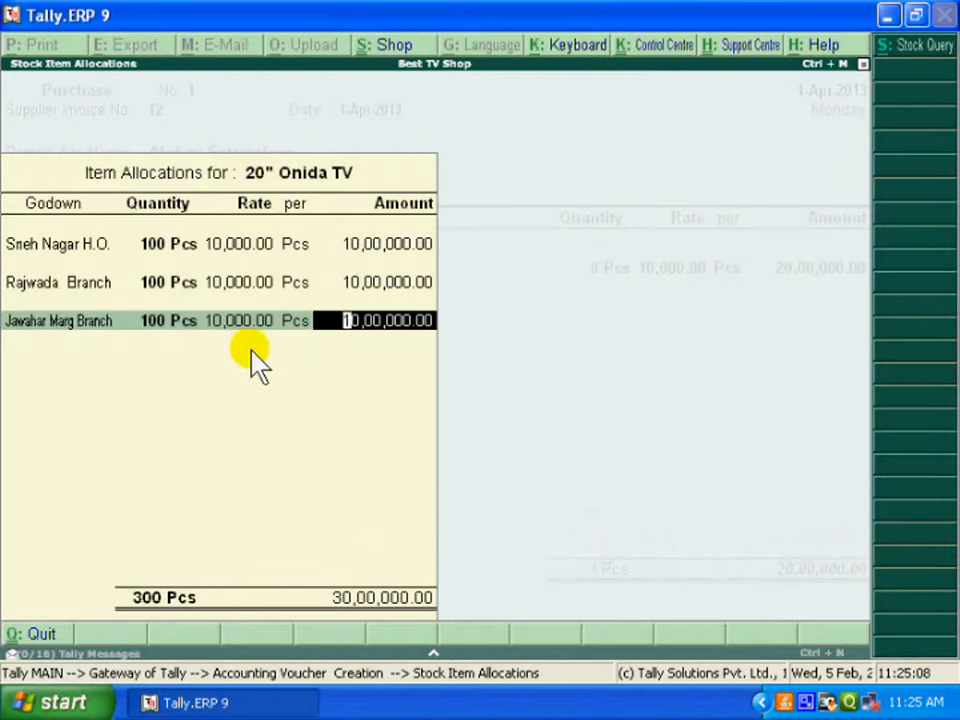
{"action": "key", "text": "Return"}
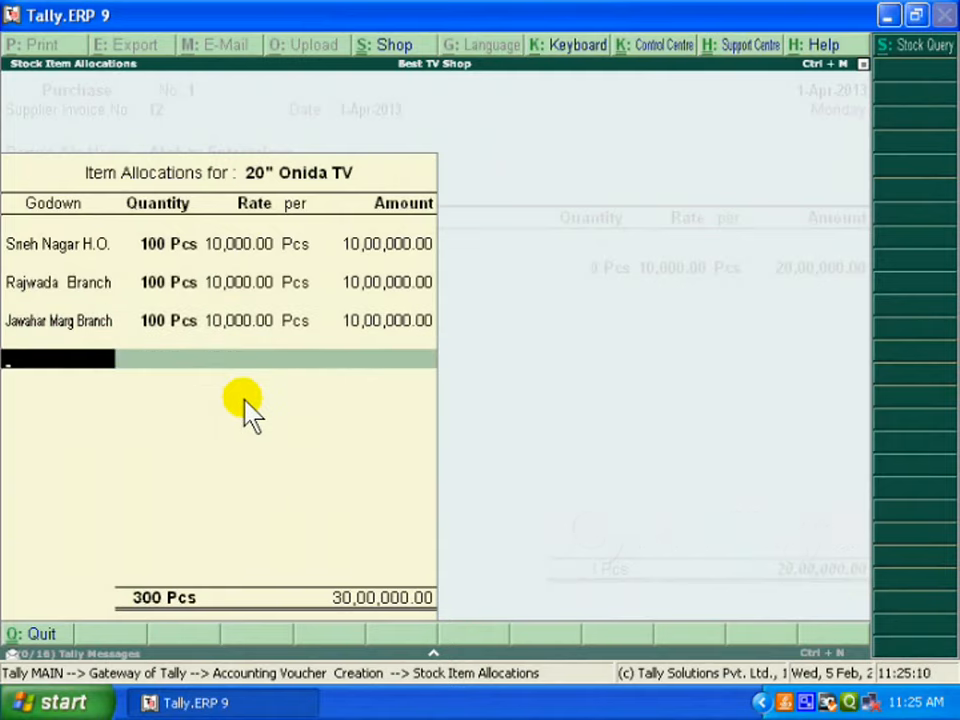
{"action": "key", "text": "Return"}
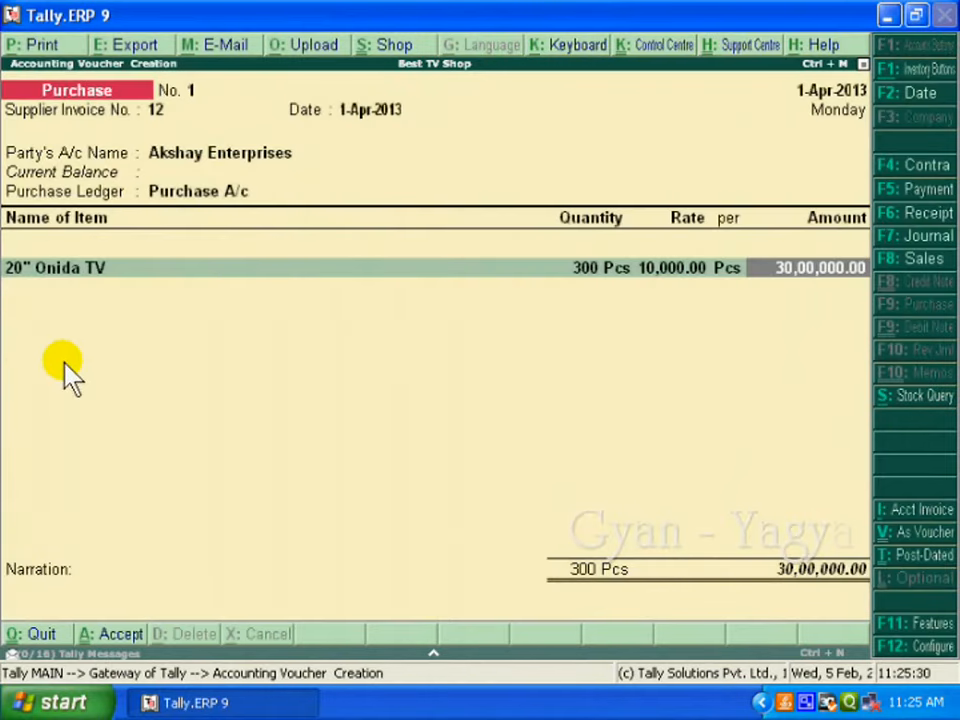
End the purchase item list, enter the narration "Being goods purchased on credit" and save the voucher.
{"action": "key", "text": "Return"}
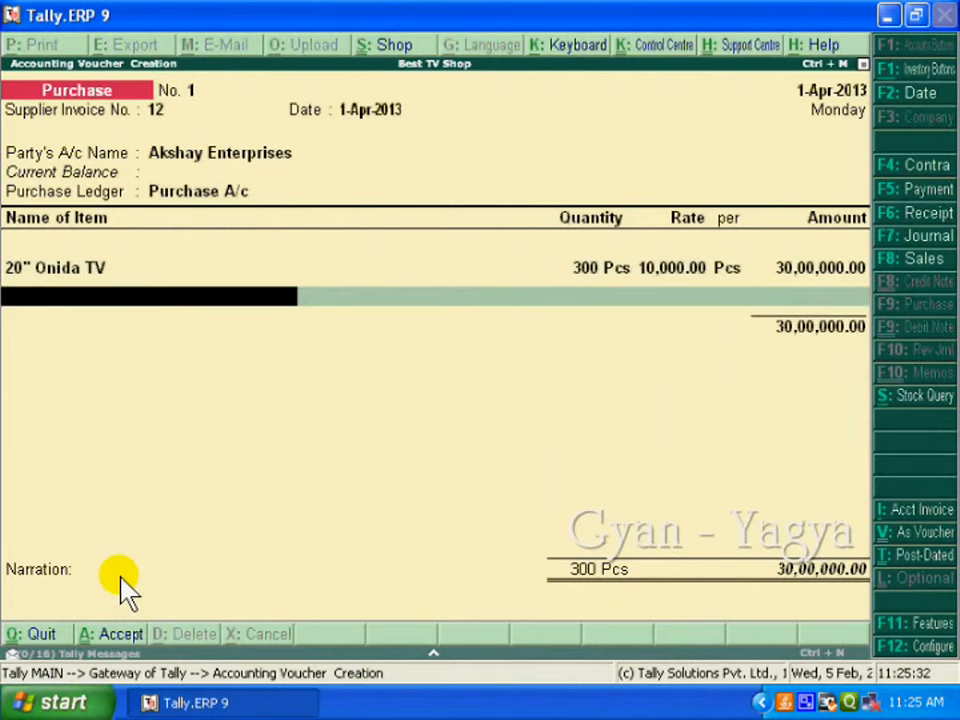
{"action": "key", "text": "Return"}
{"action": "key", "text": "Return"}
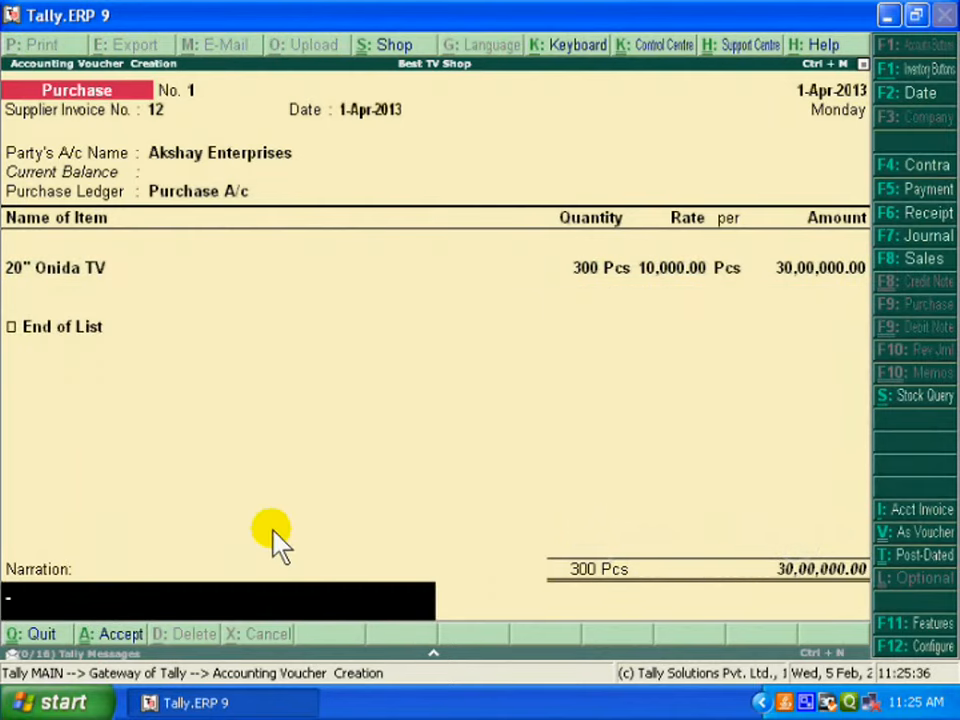
{"action": "type", "text": "Being goods purchased on credit"}
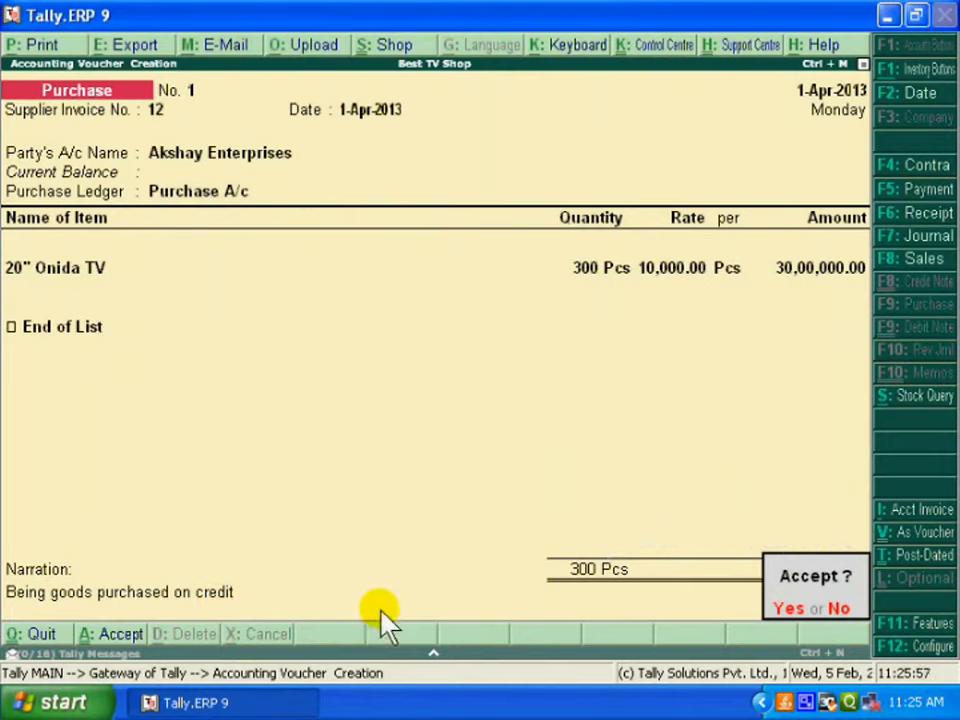
{"action": "key", "text": "y"}
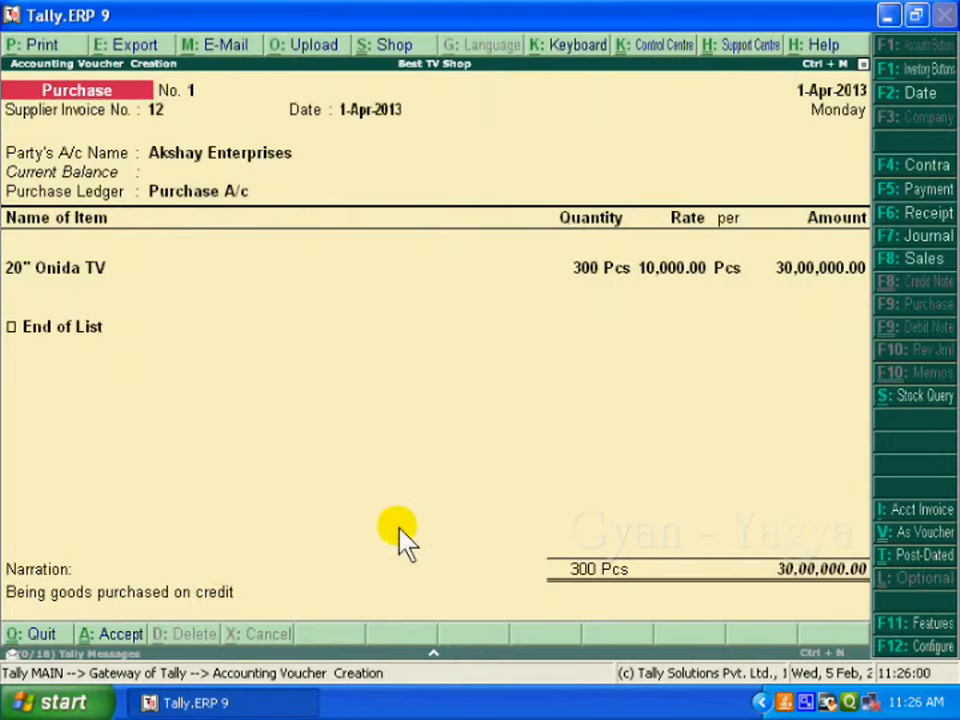